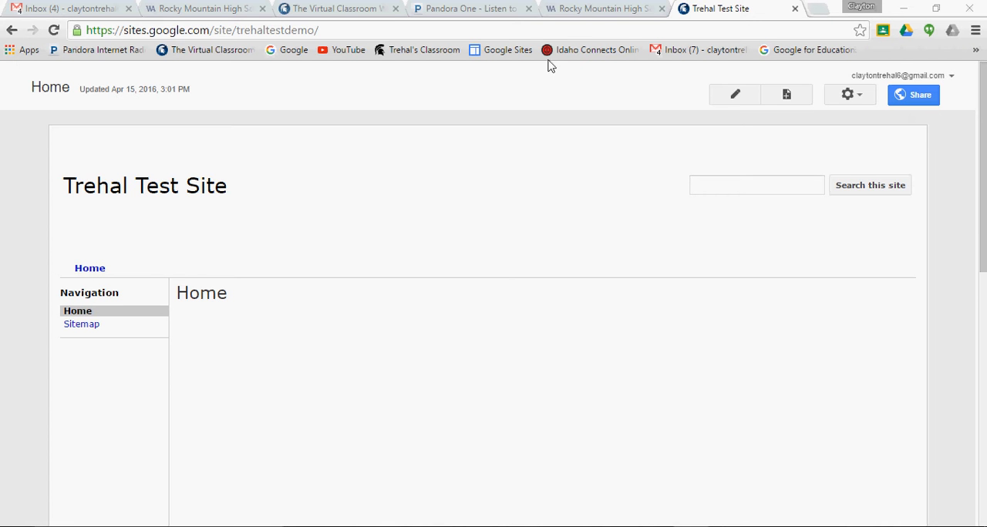
# - View the Rocky Mountain High School page for reference, and set the test site's entire-page background color to black and save it
pyautogui.click(580, 9)
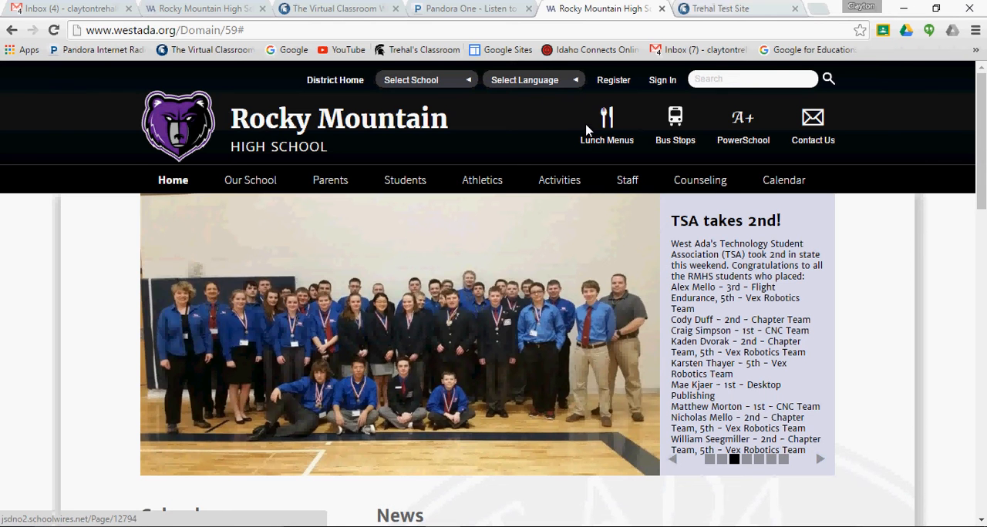
pyautogui.click(708, 9)
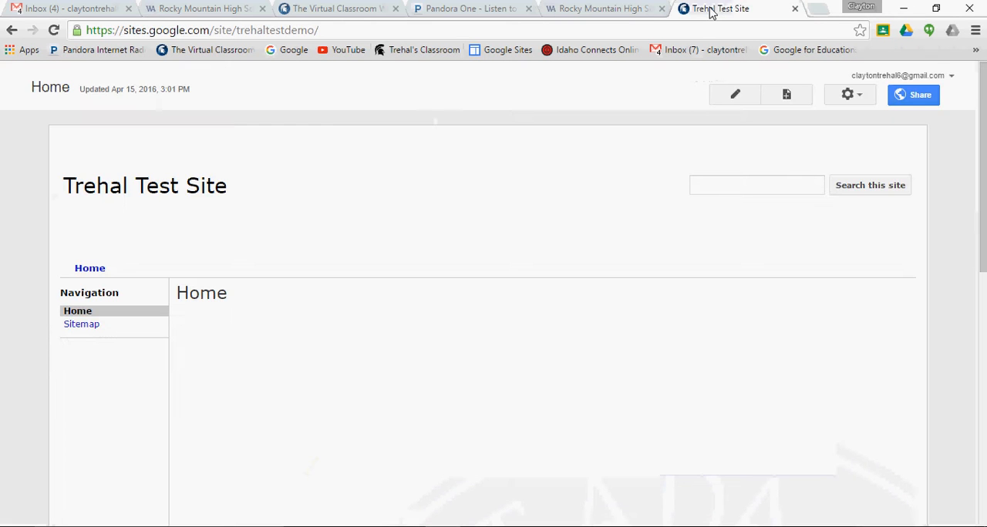
pyautogui.click(862, 103)
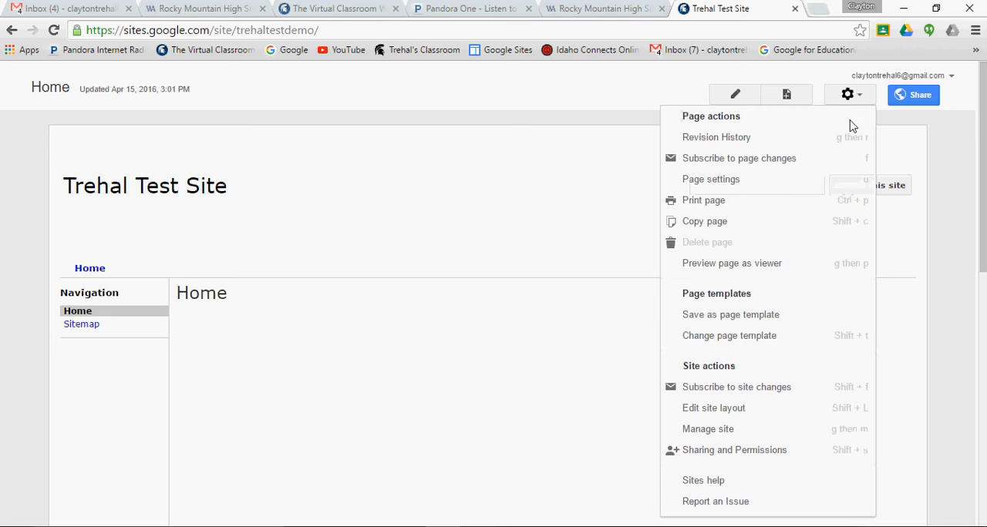
pyautogui.click(704, 434)
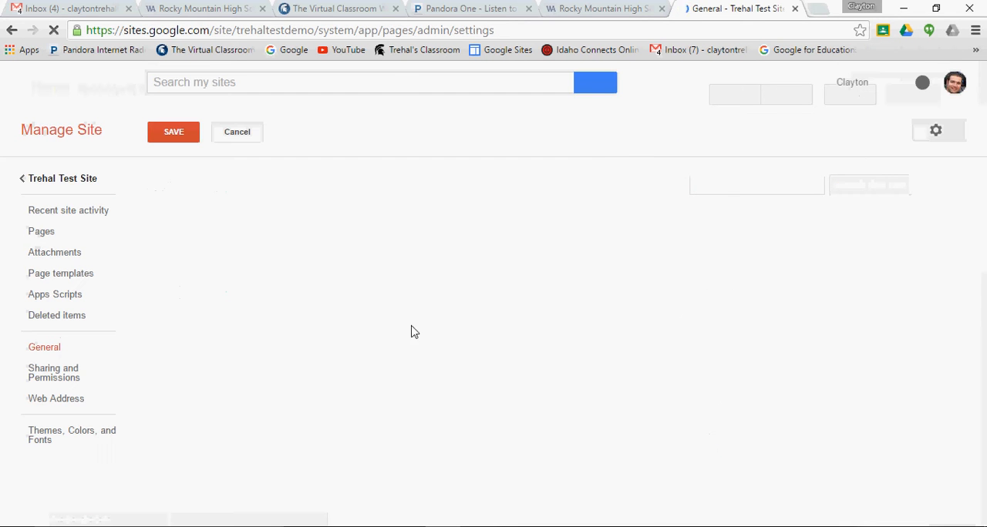
pyautogui.click(61, 433)
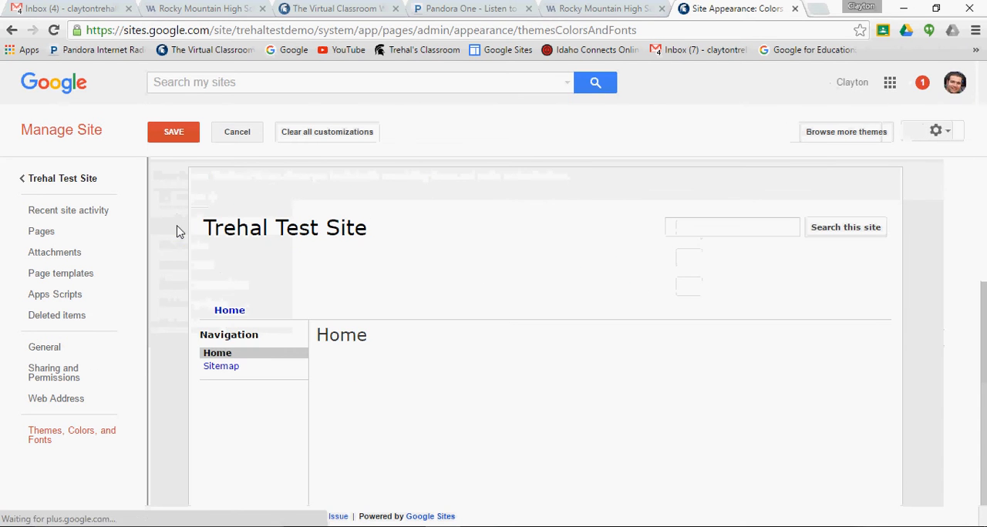
pyautogui.moveTo(982, 302); pyautogui.dragTo(979, 176)
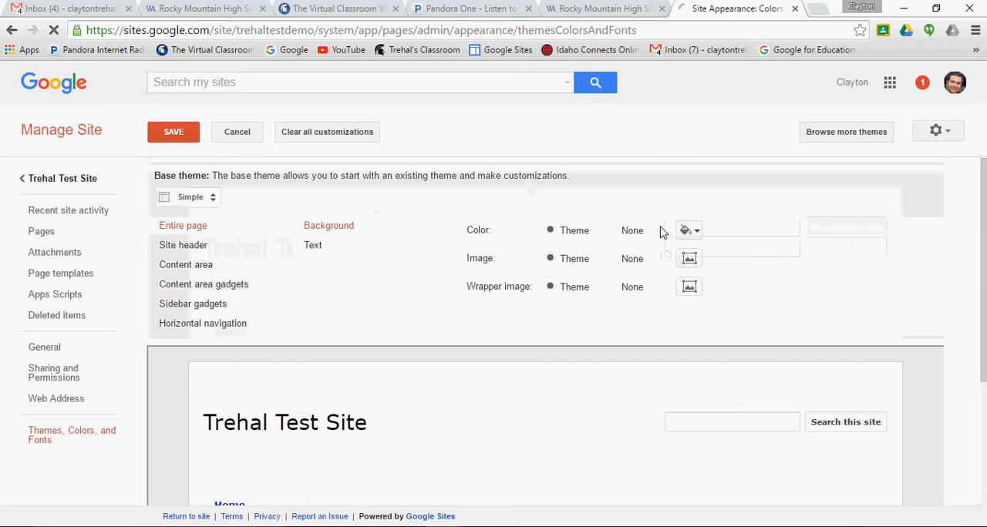
pyautogui.click(694, 234)
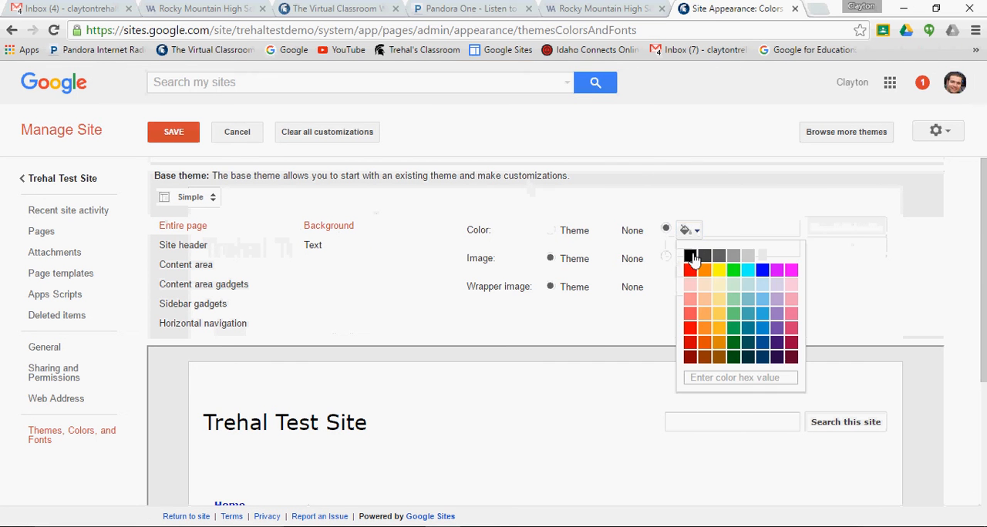
pyautogui.click(689, 255)
pyautogui.click(186, 135)
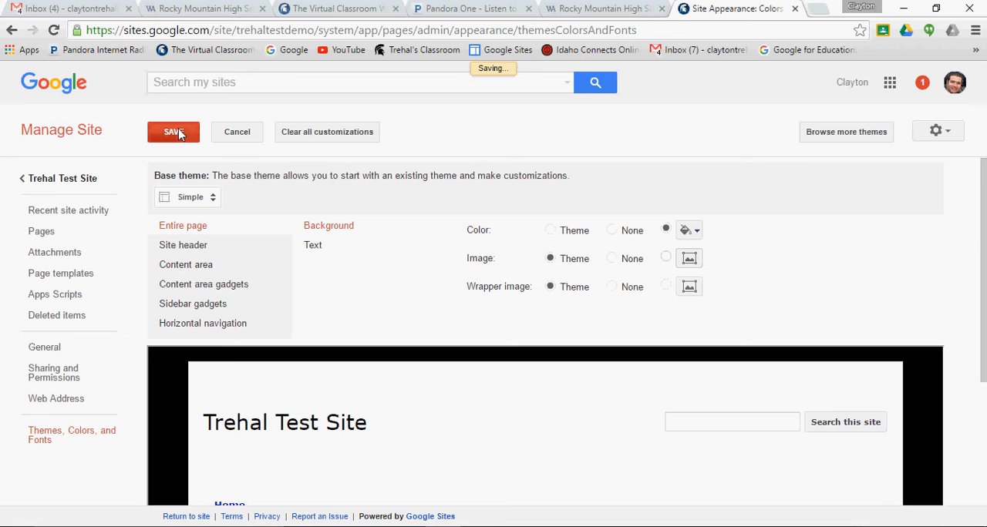
pyautogui.click(52, 185)
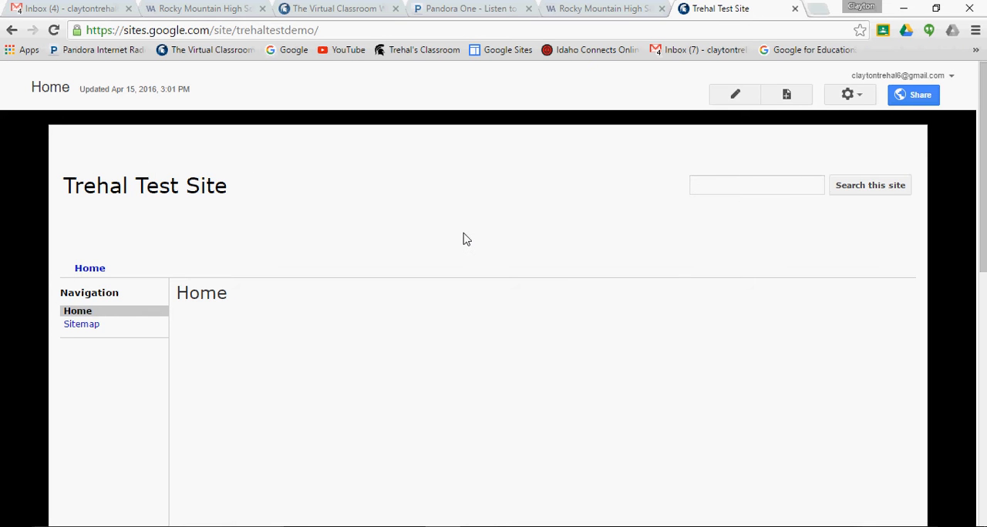
# - Compare the test site with the Rocky Mountain High School page, and hide the site name at the top of pages, saving the change
pyautogui.click(606, 8)
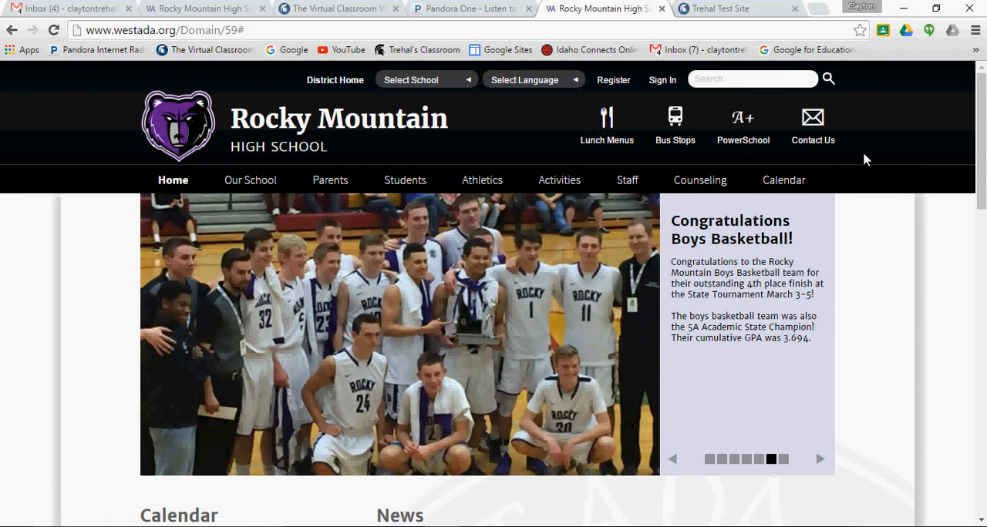
pyautogui.click(735, 8)
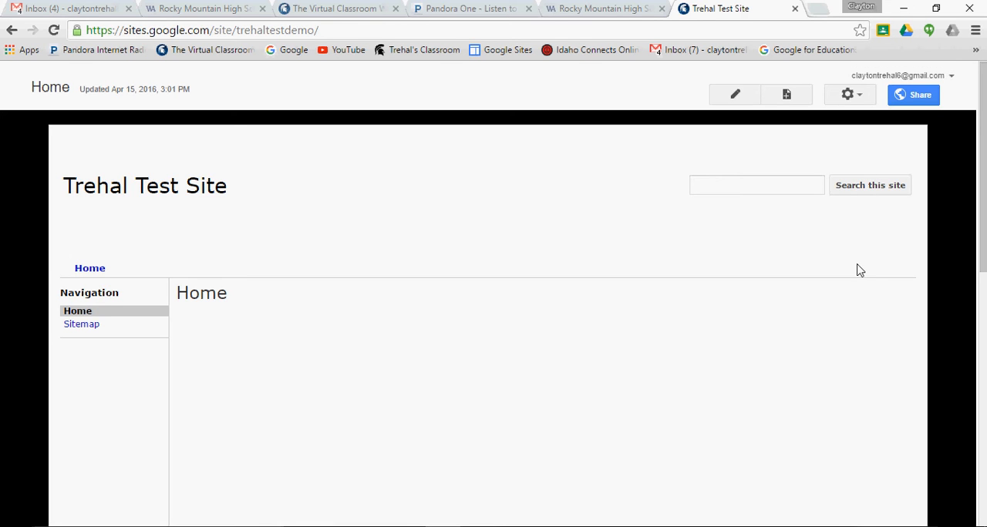
pyautogui.click(855, 104)
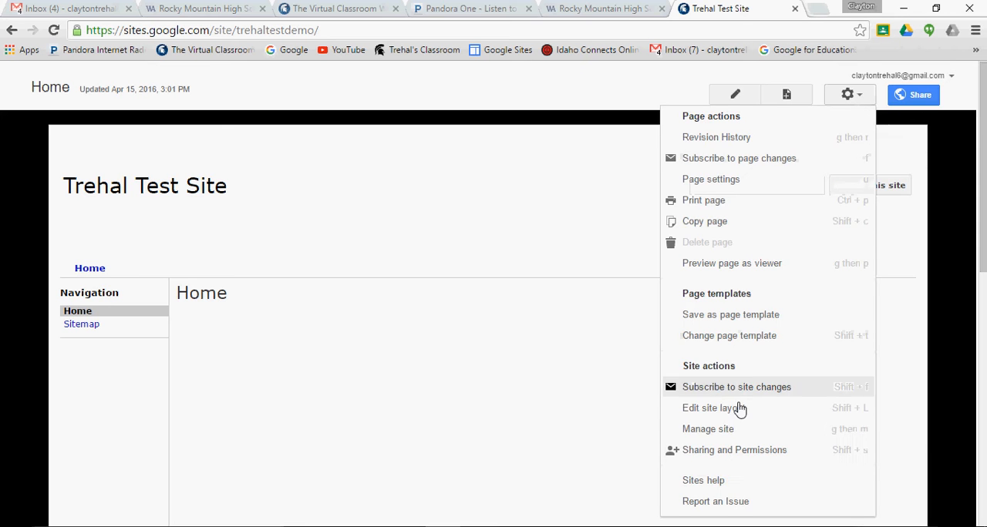
pyautogui.click(716, 434)
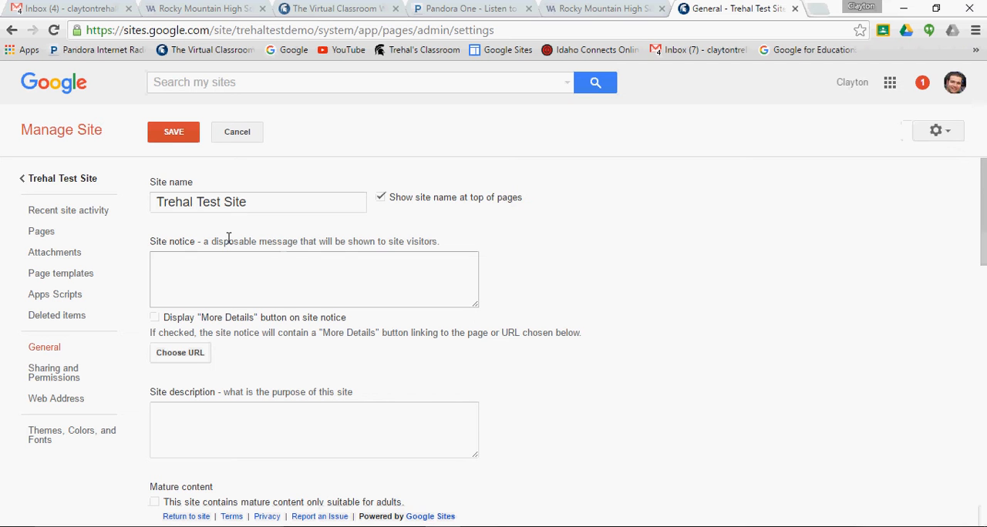
pyautogui.click(159, 203)
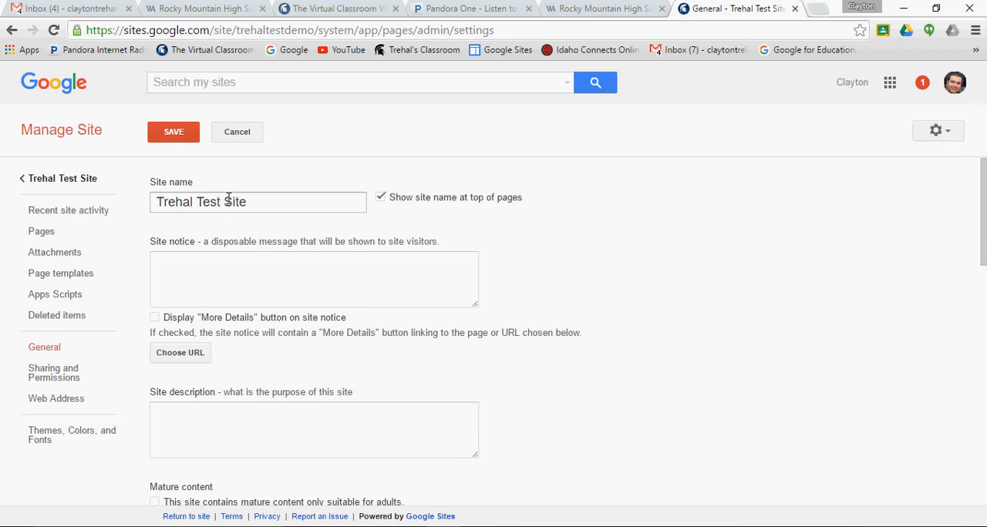
pyautogui.click(379, 200)
pyautogui.click(177, 137)
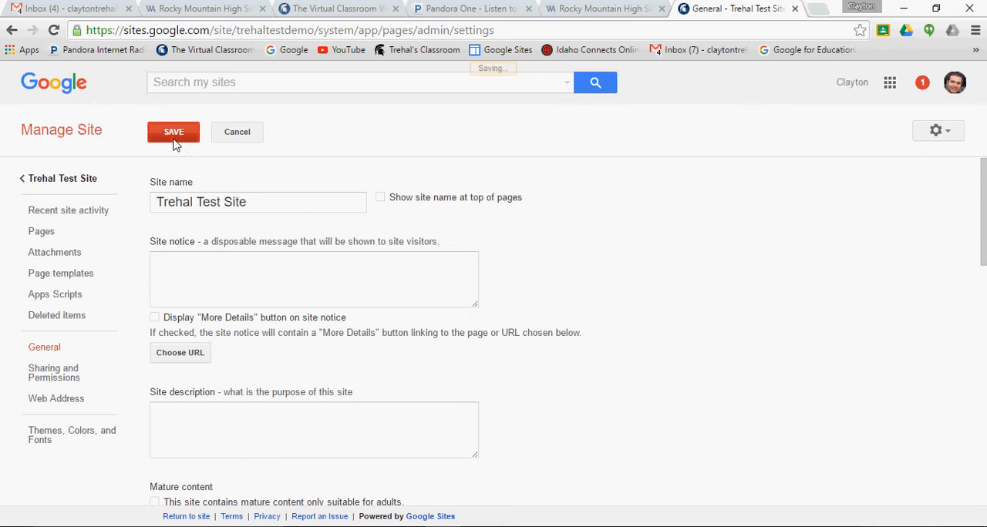
pyautogui.click(91, 181)
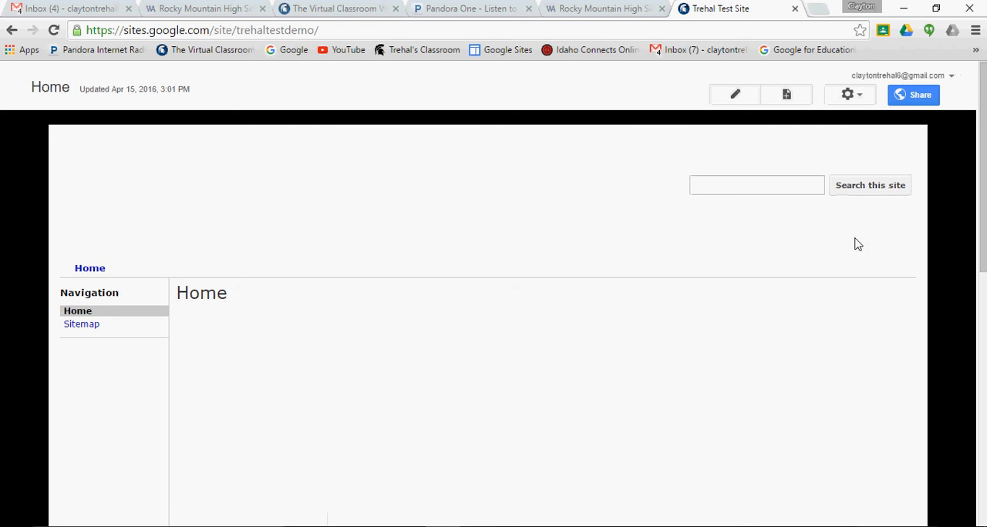
# - Set the site header's vertical alignment to bottom, keeping the standard horizontal alignment, and close the site layout editor
pyautogui.click(851, 96)
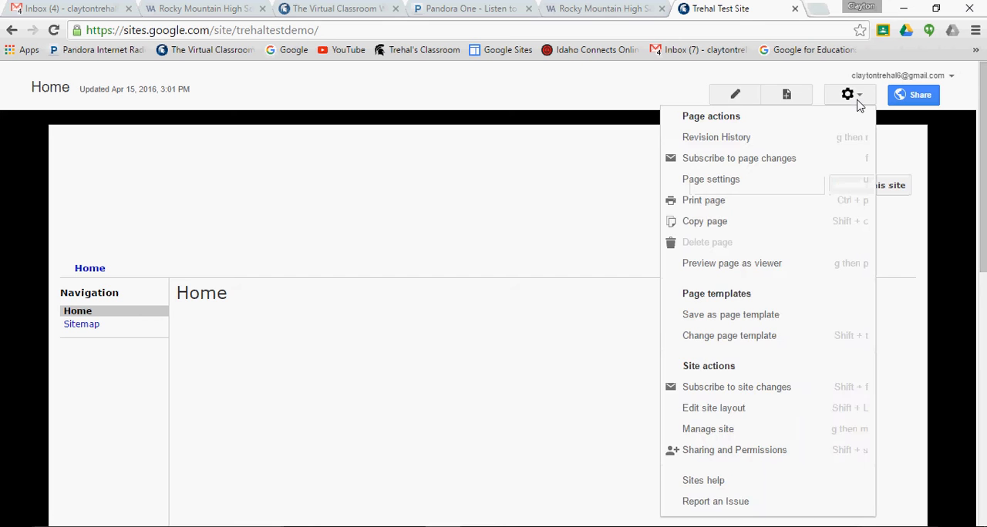
pyautogui.click(739, 409)
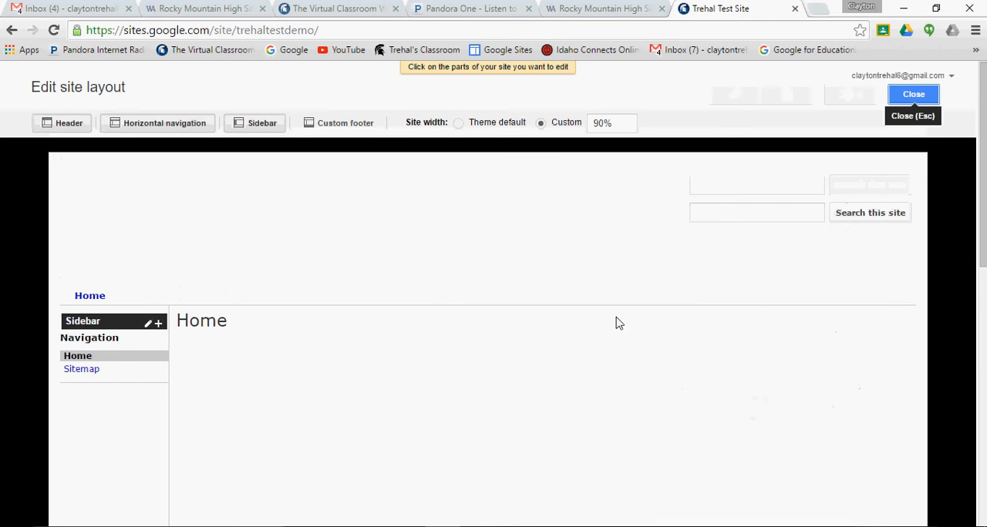
pyautogui.click(555, 250)
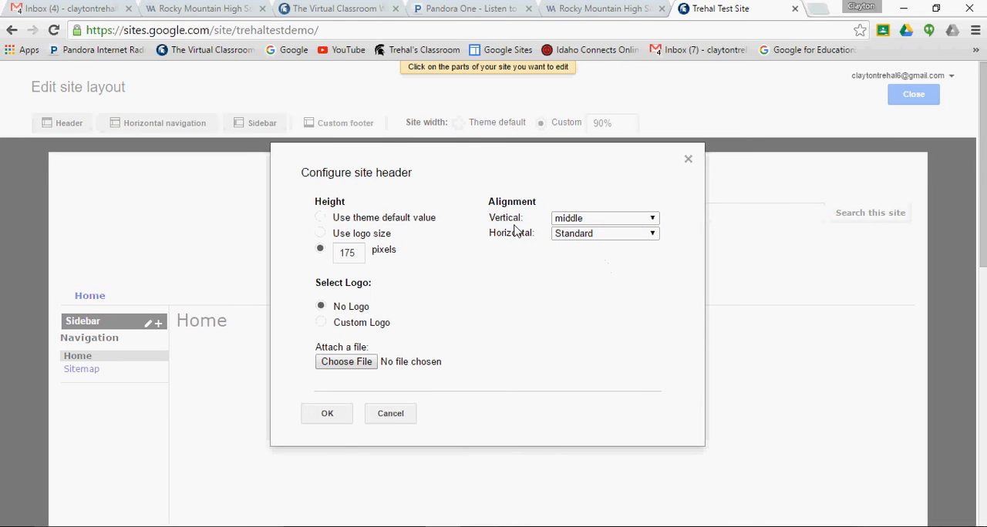
pyautogui.click(653, 219)
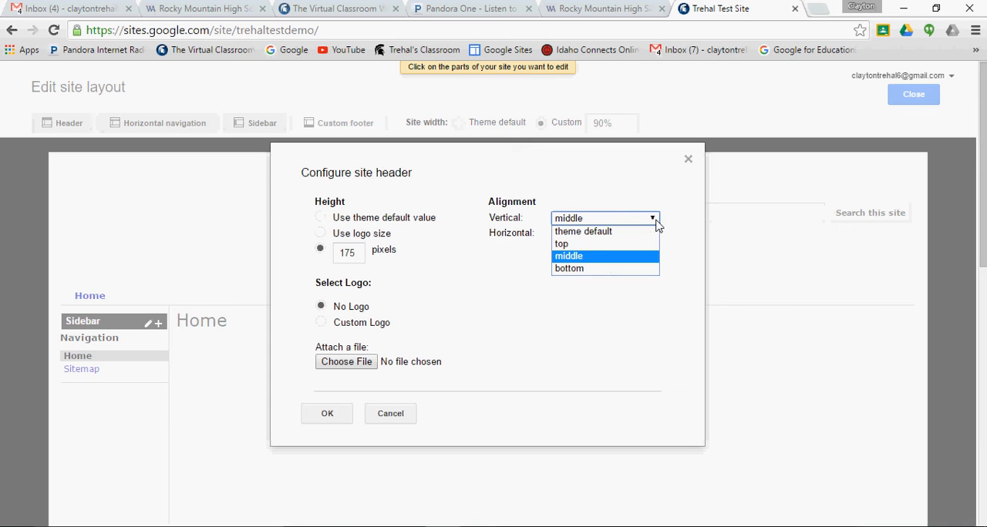
pyautogui.click(582, 269)
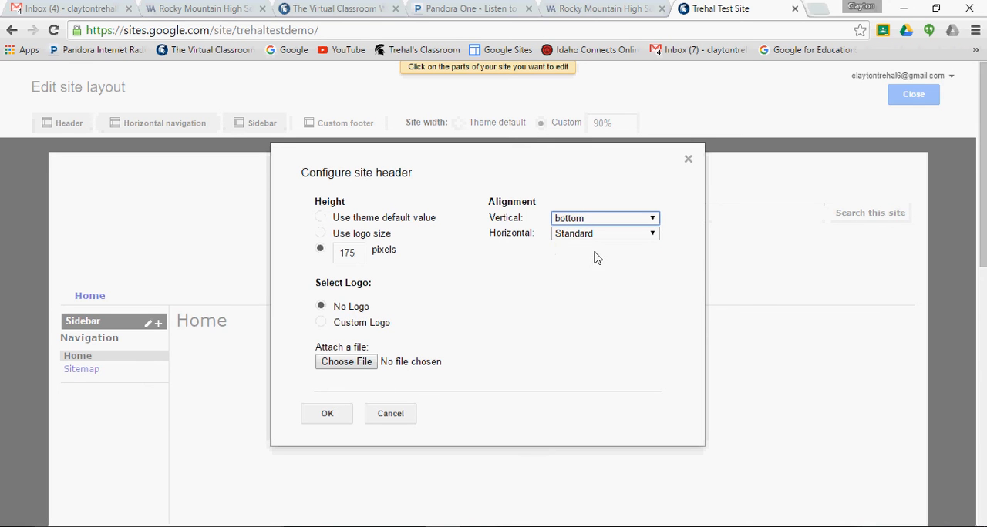
pyautogui.click(652, 235)
pyautogui.click(652, 241)
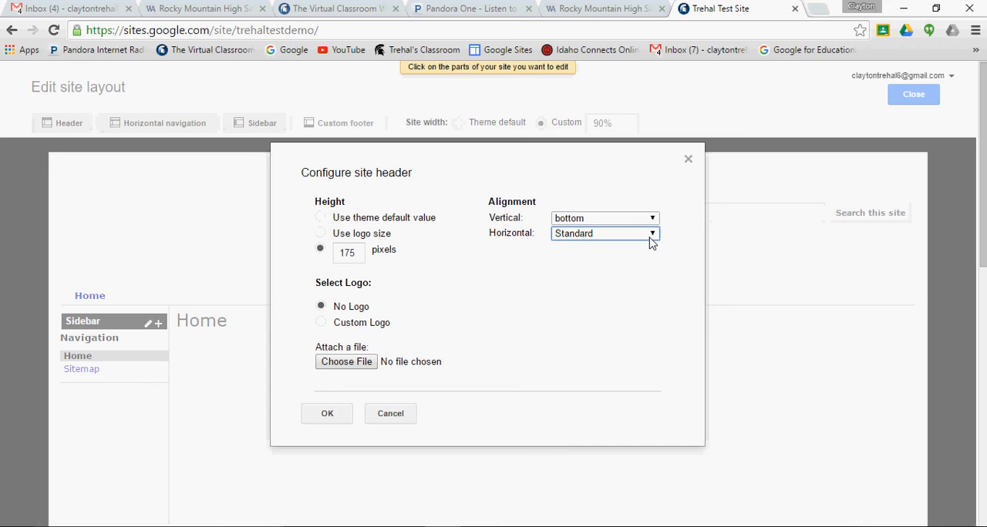
pyautogui.click(324, 420)
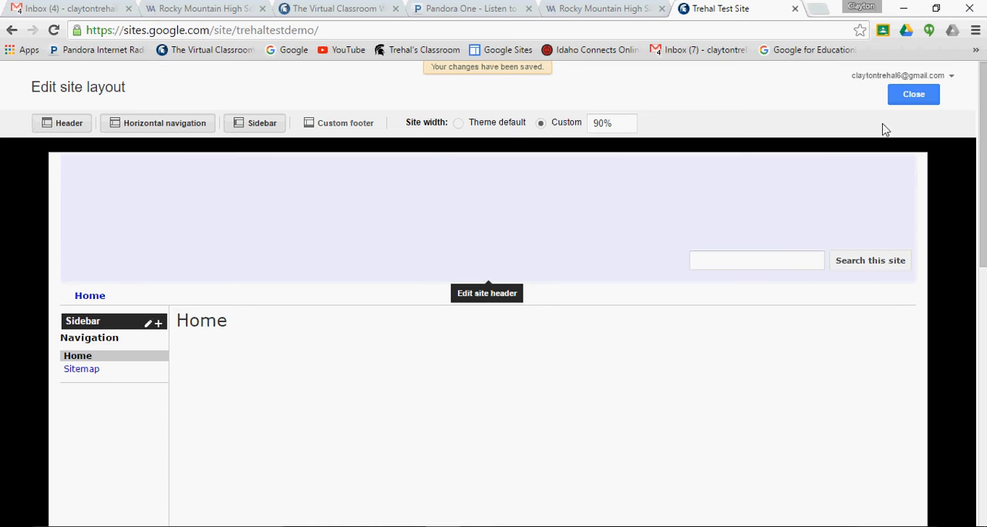
pyautogui.click(913, 95)
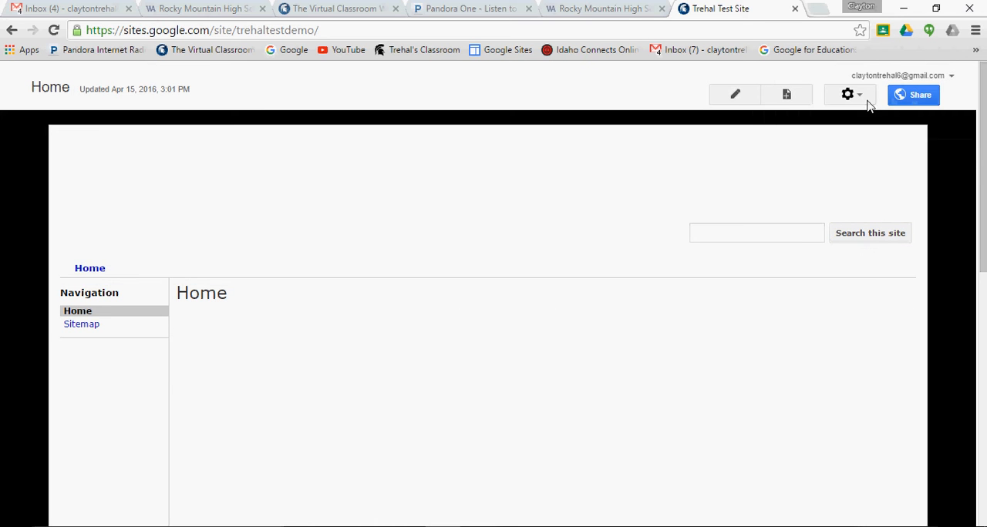
# - Set the site header's vertical alignment to top and compare the test site with the Rocky Mountain High School page
pyautogui.click(866, 100)
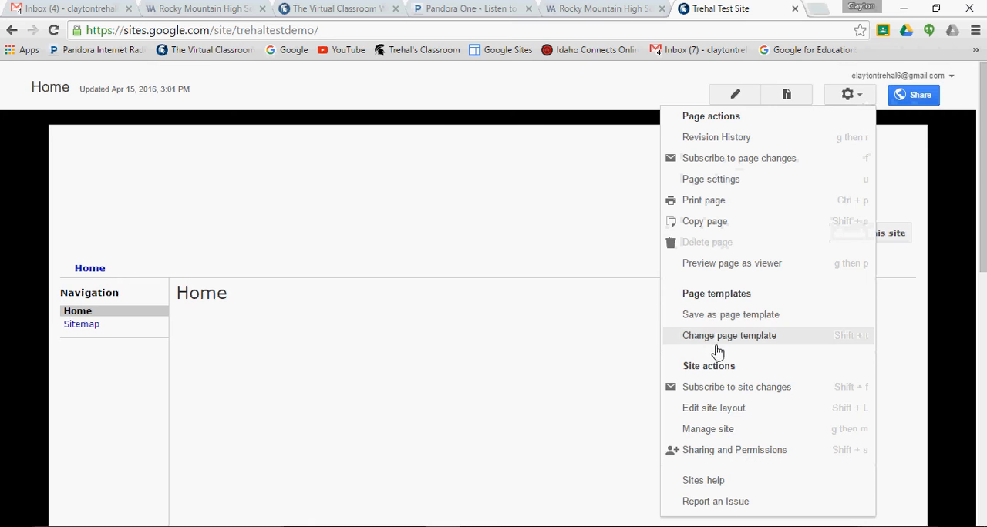
pyautogui.click(714, 411)
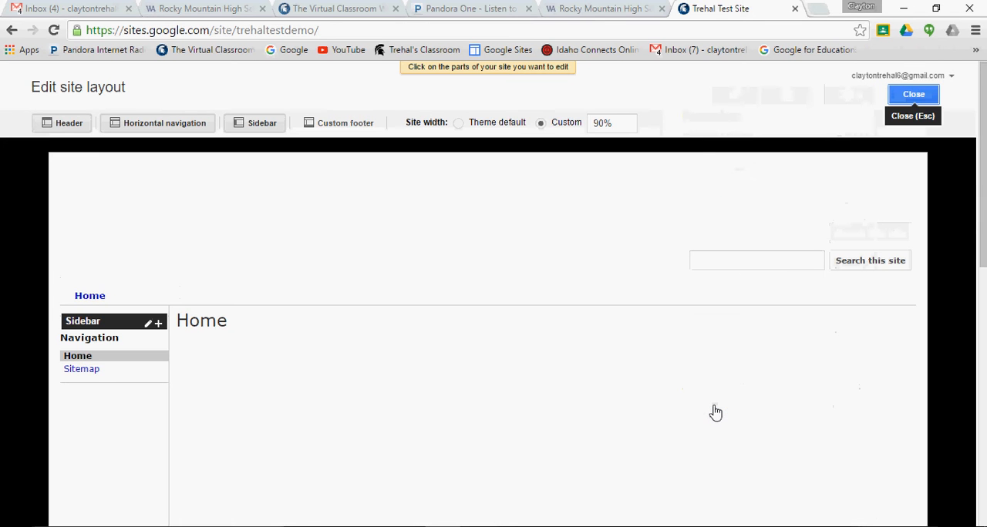
pyautogui.click(569, 266)
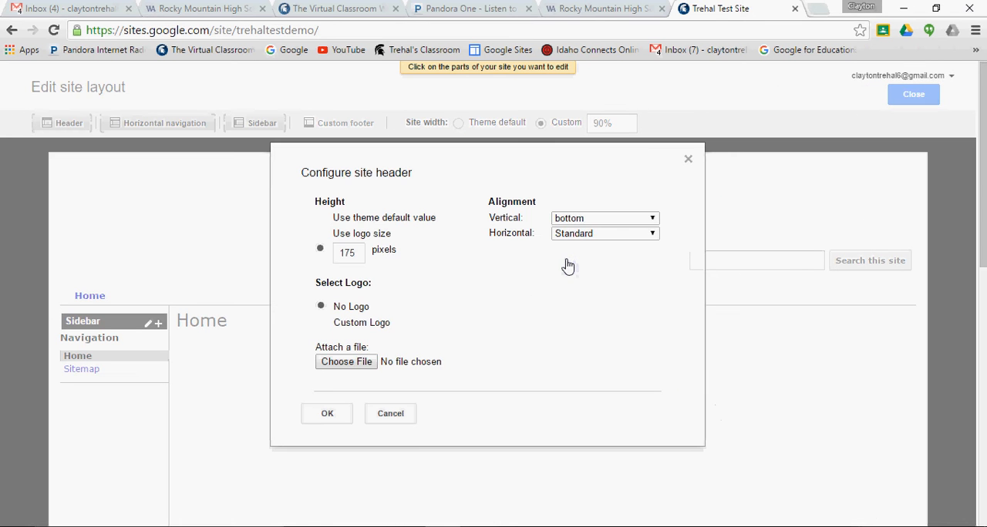
pyautogui.click(652, 221)
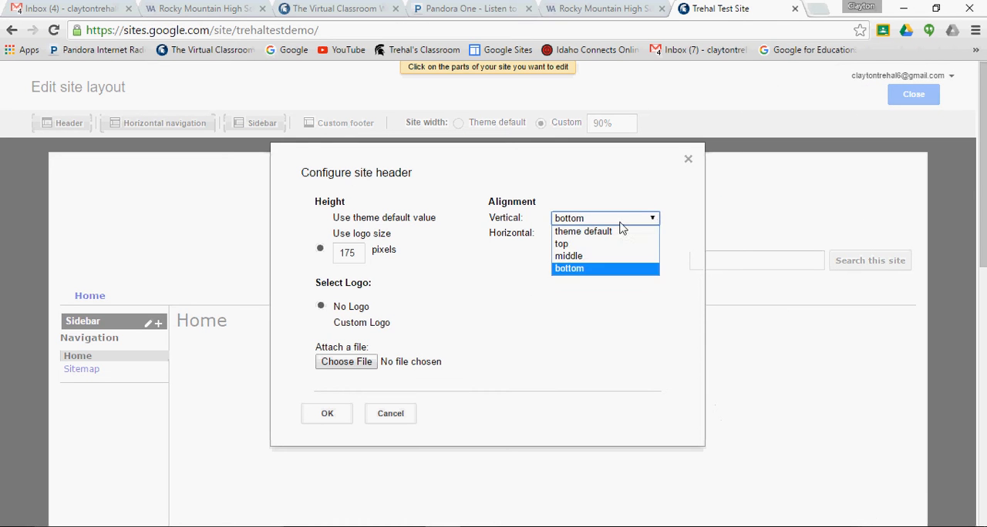
pyautogui.click(562, 244)
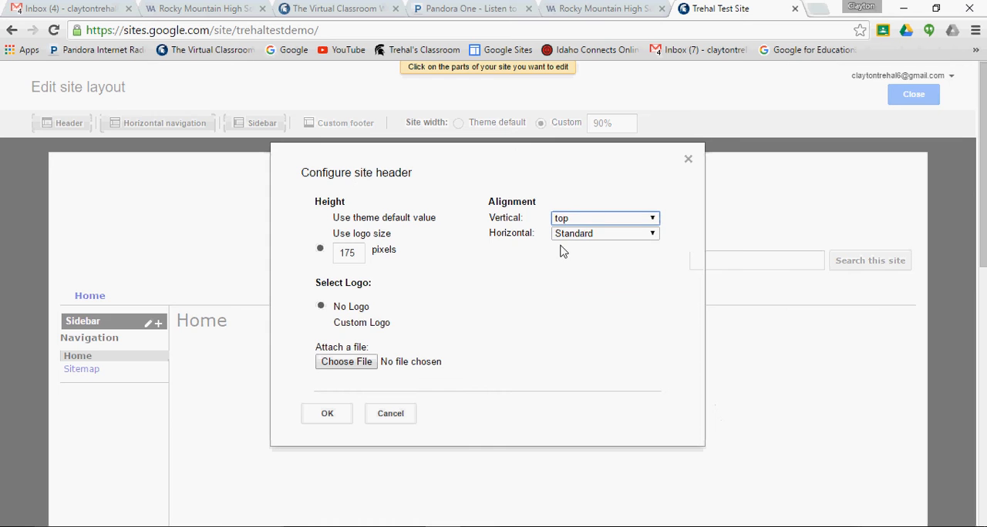
pyautogui.click(328, 414)
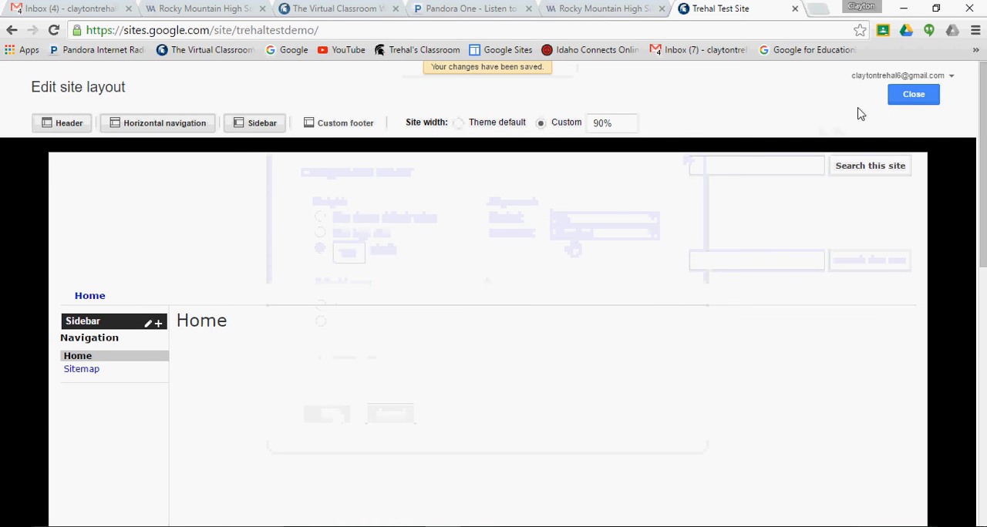
pyautogui.click(913, 94)
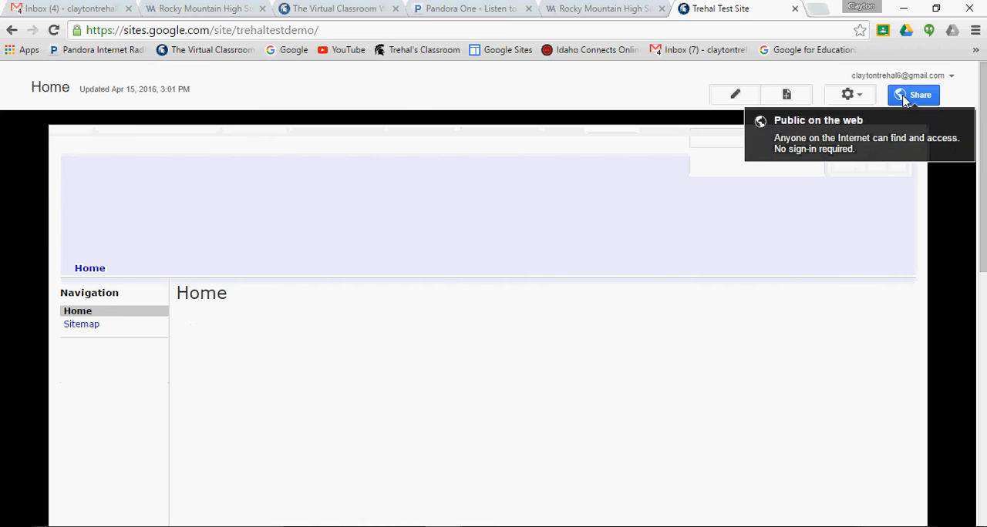
pyautogui.click(578, 14)
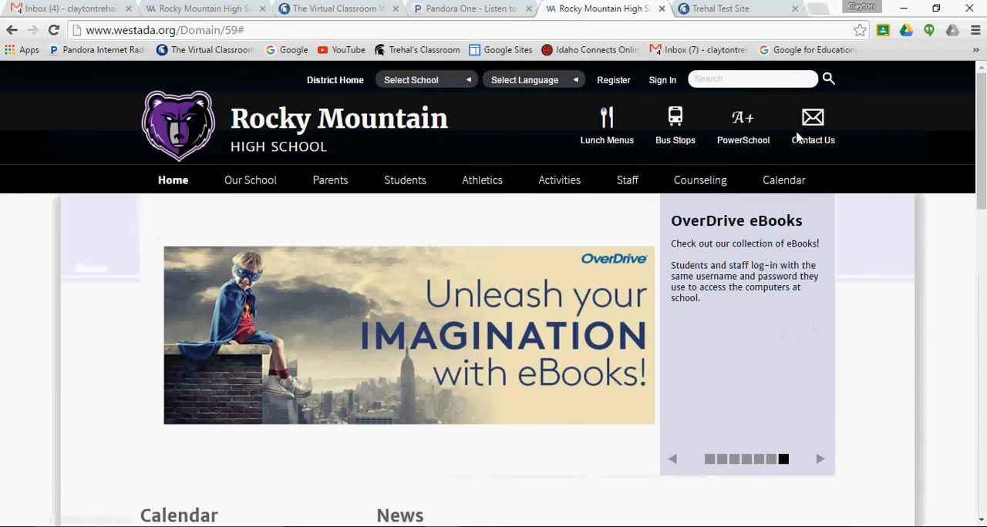
pyautogui.click(717, 10)
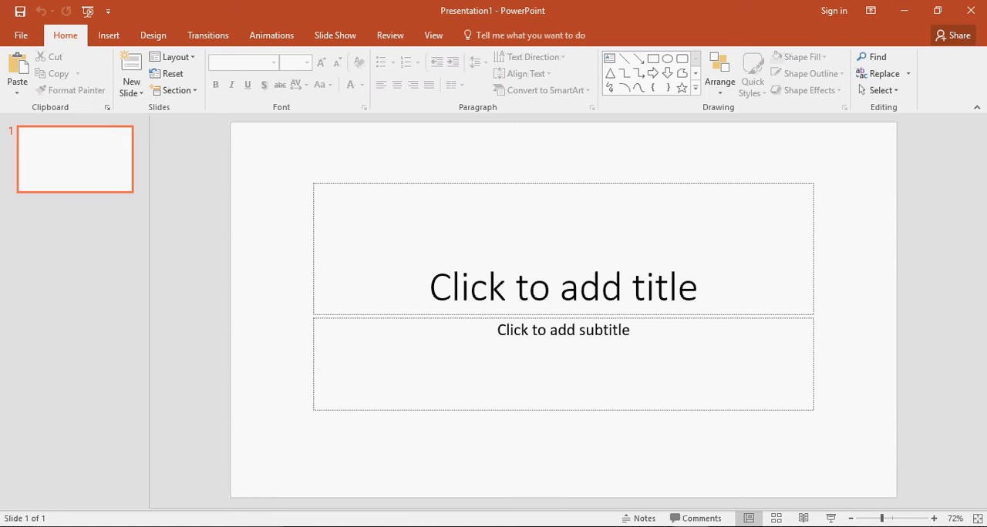
# - Switch to PowerPoint and open the custom slide size settings for the blank presentation
pyautogui.moveTo(442, 526)
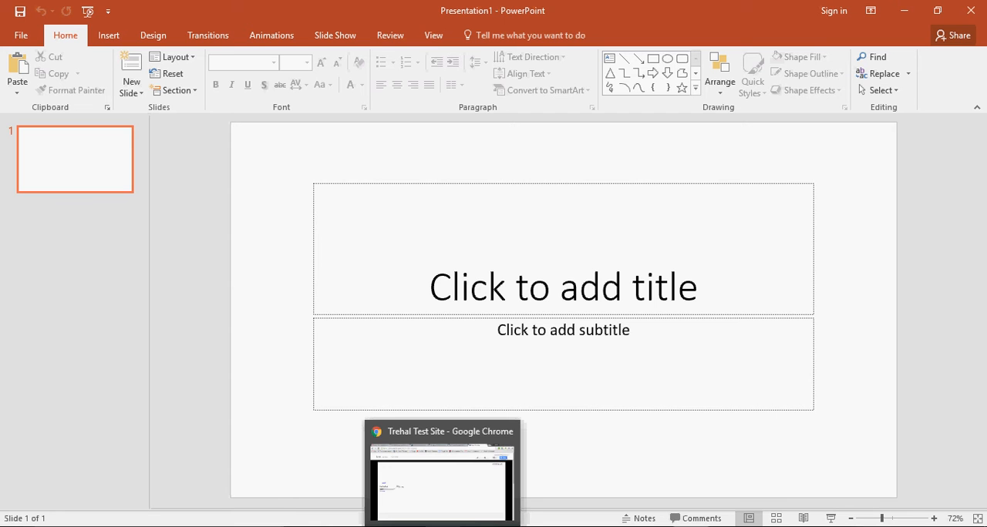
pyautogui.click(903, 11)
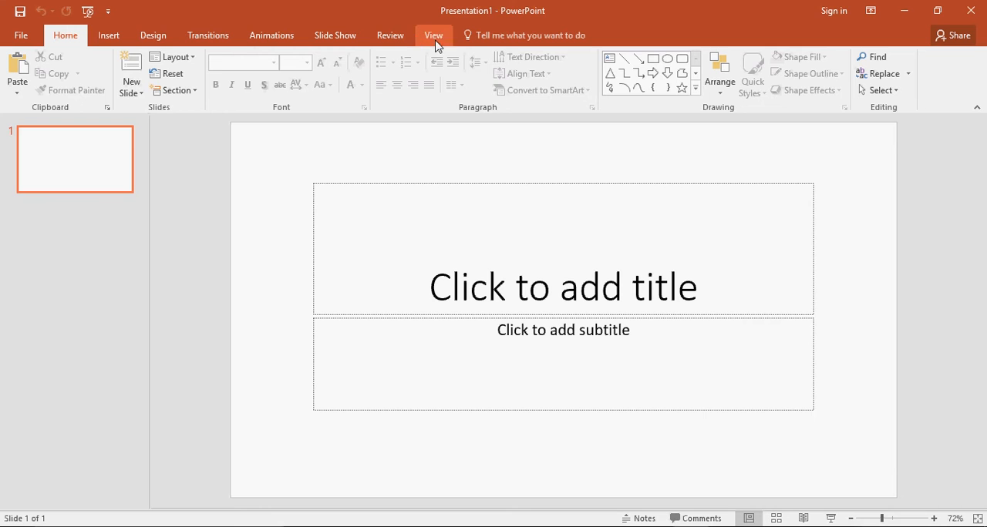
pyautogui.click(155, 38)
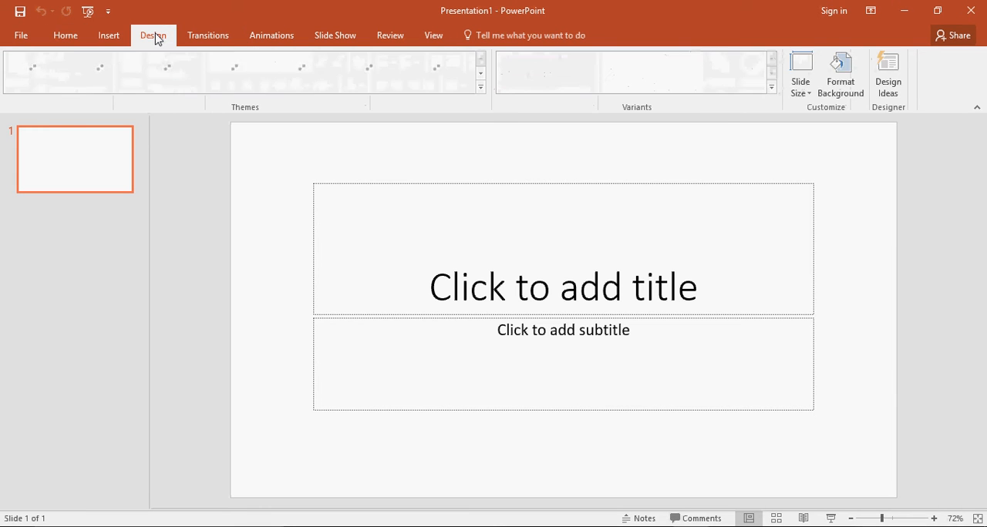
pyautogui.click(801, 91)
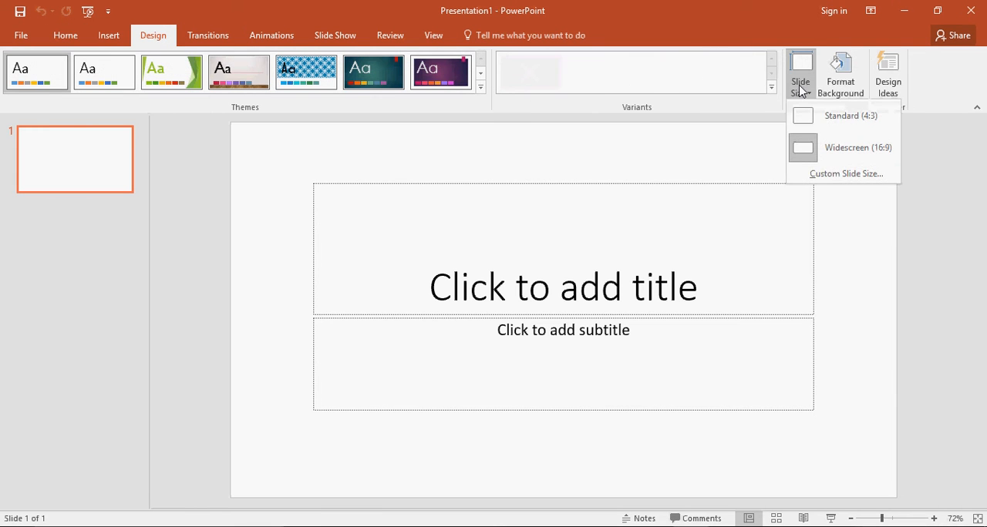
pyautogui.click(841, 176)
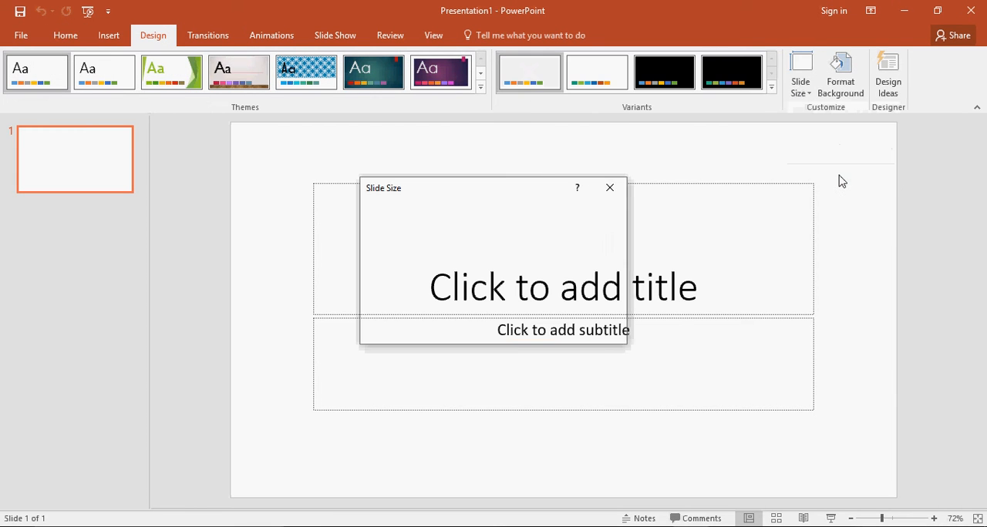
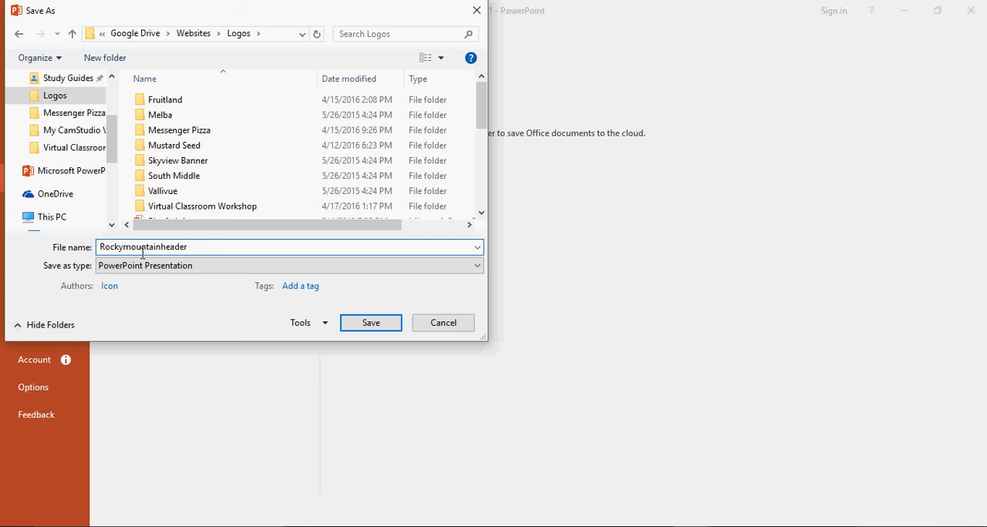
# - Save the presentation as Rockymountainheader in the Logos folder, and export just the current slide there as a PNG with the same name
pyautogui.click(370, 323)
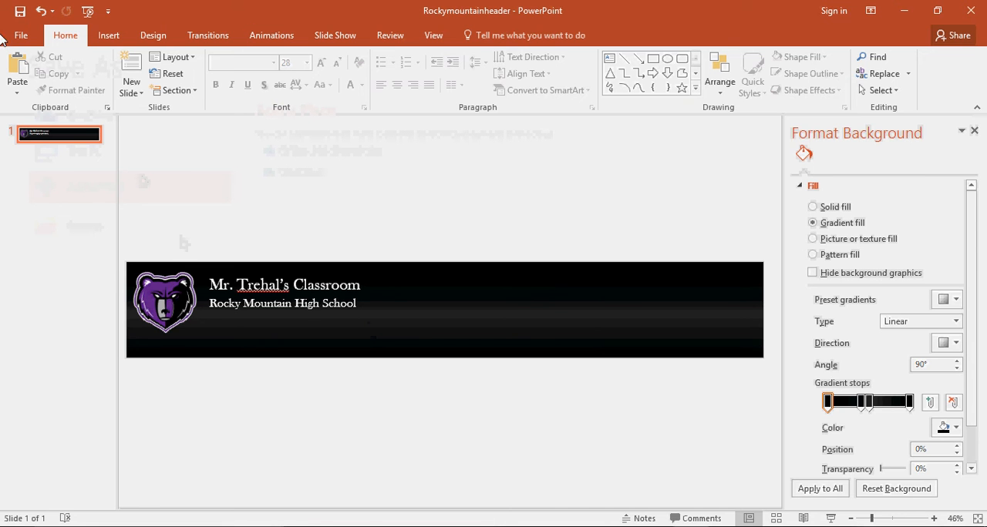
pyautogui.click(20, 37)
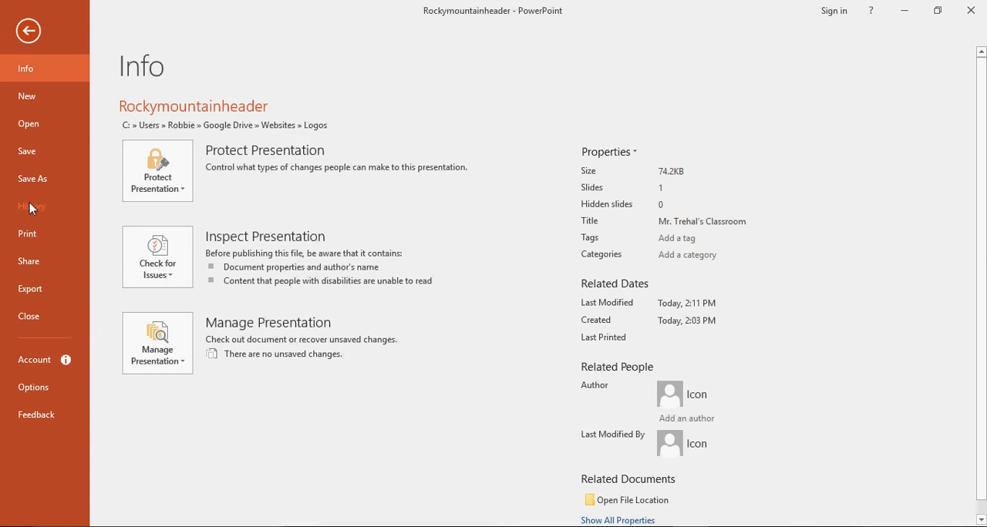
pyautogui.click(31, 178)
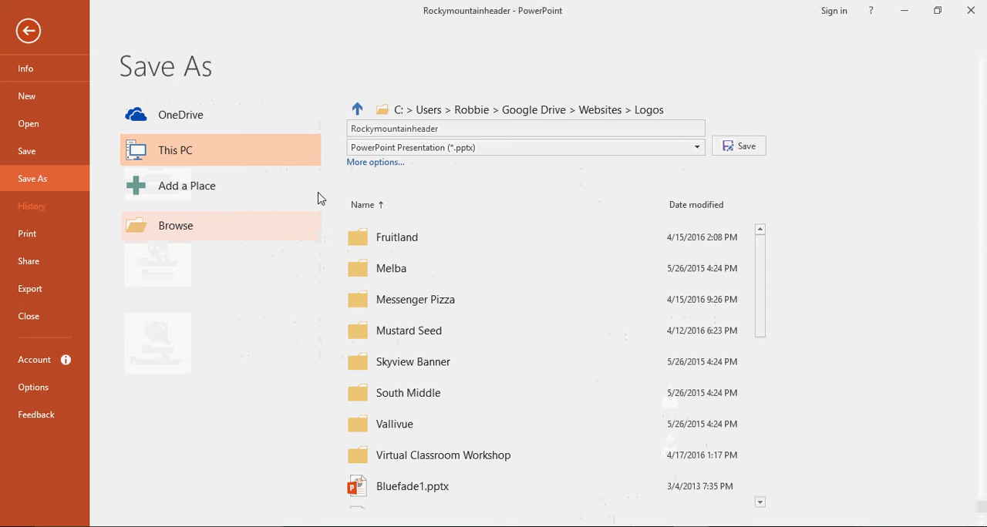
pyautogui.click(697, 153)
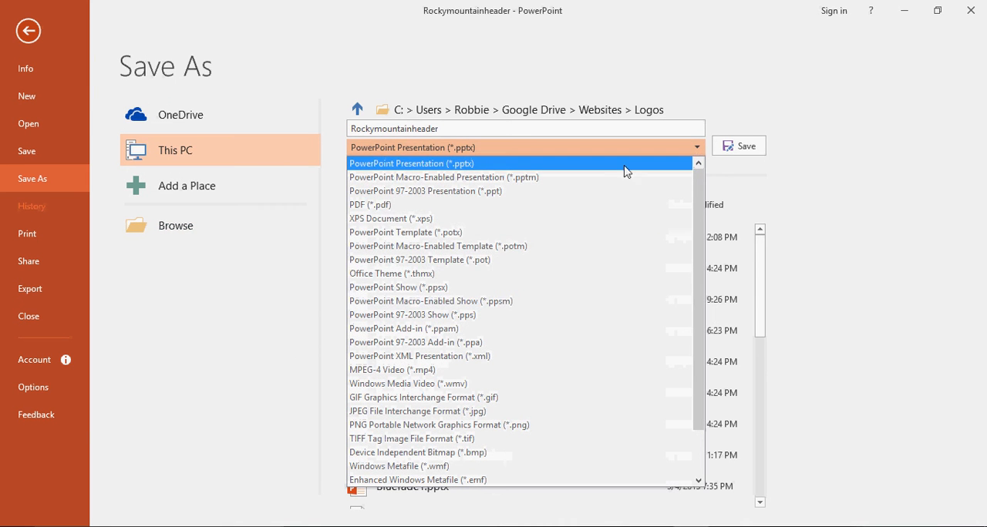
pyautogui.click(381, 425)
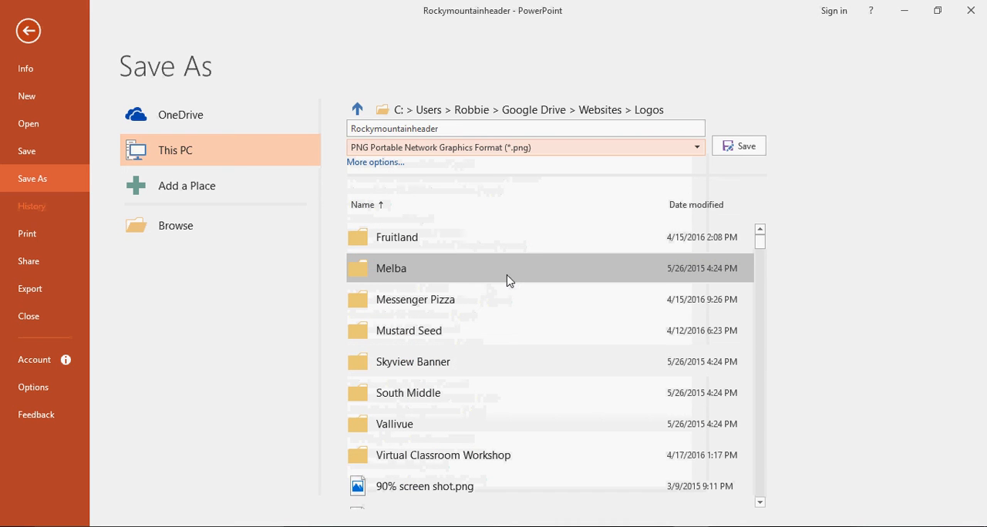
pyautogui.click(741, 153)
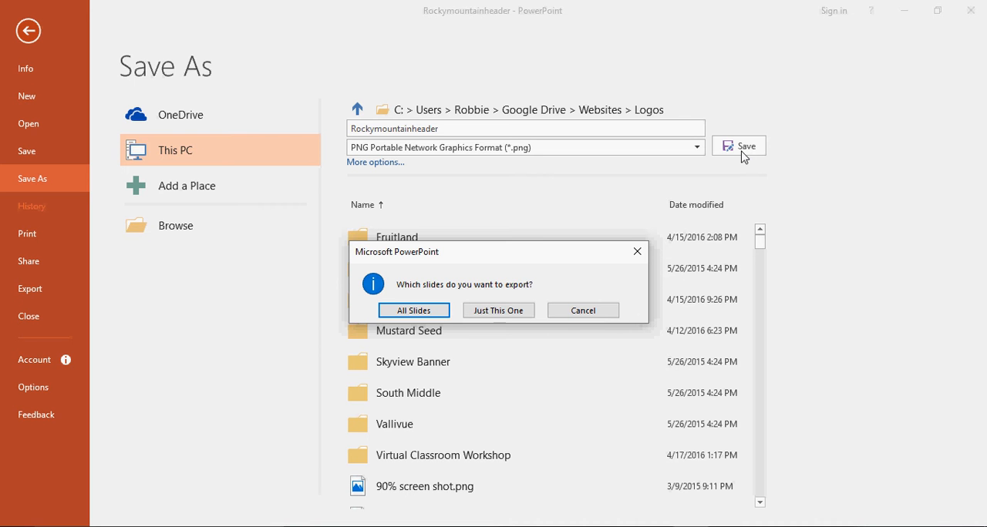
pyautogui.click(498, 310)
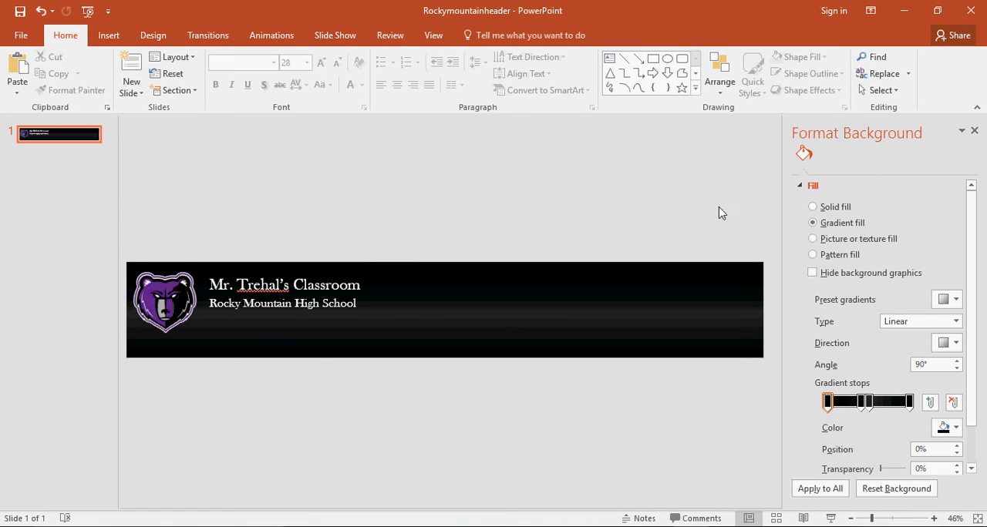
# - Switch to the test site in Chrome and open its Themes, Colors, and Fonts settings in Manage Site
pyautogui.click(906, 14)
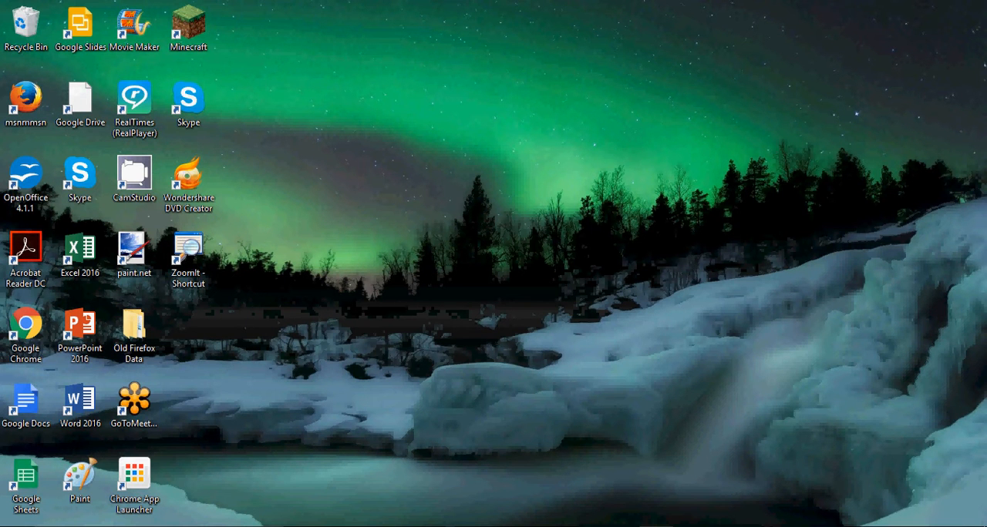
pyautogui.click(442, 526)
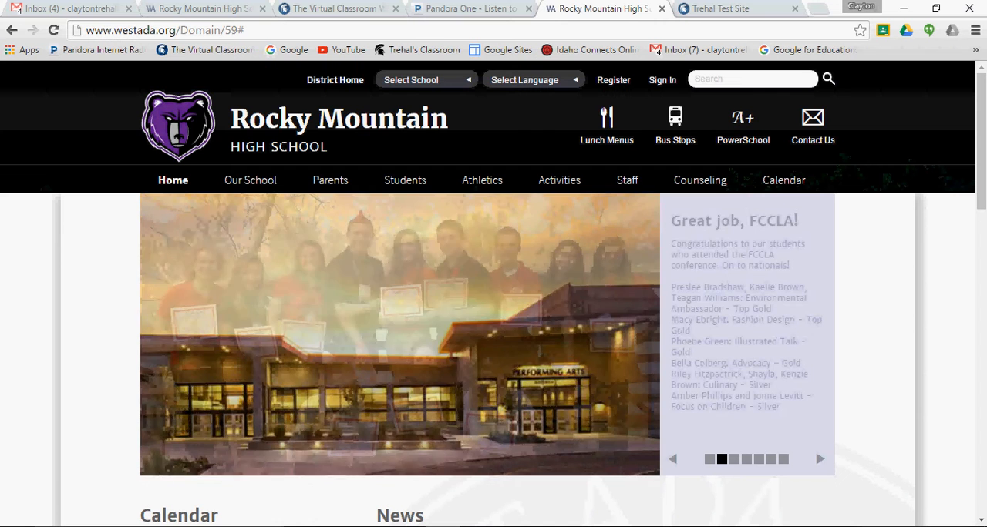
pyautogui.click(711, 10)
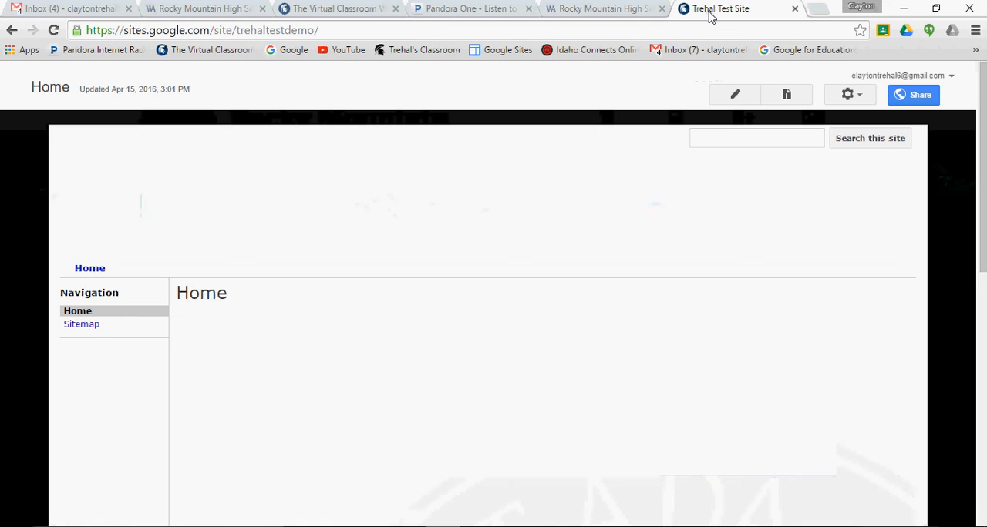
pyautogui.click(852, 95)
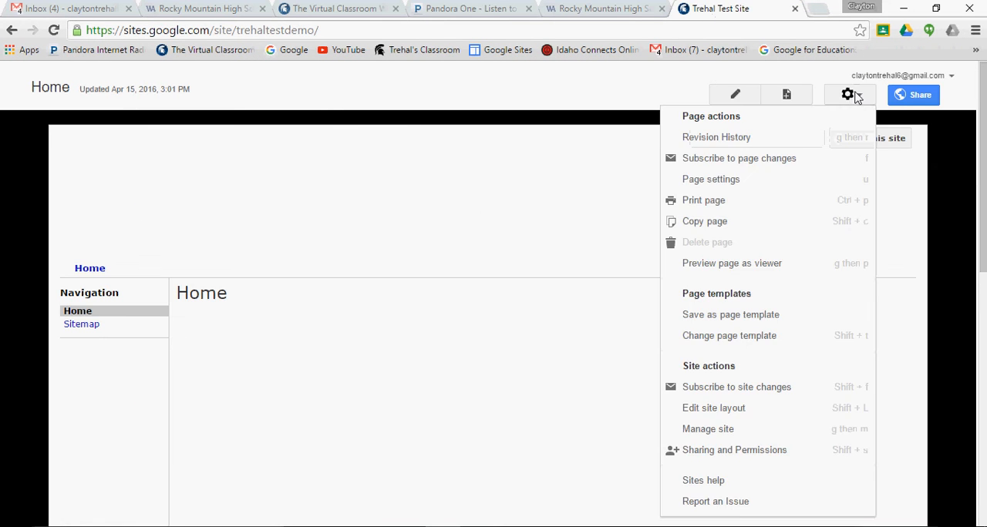
pyautogui.click(717, 435)
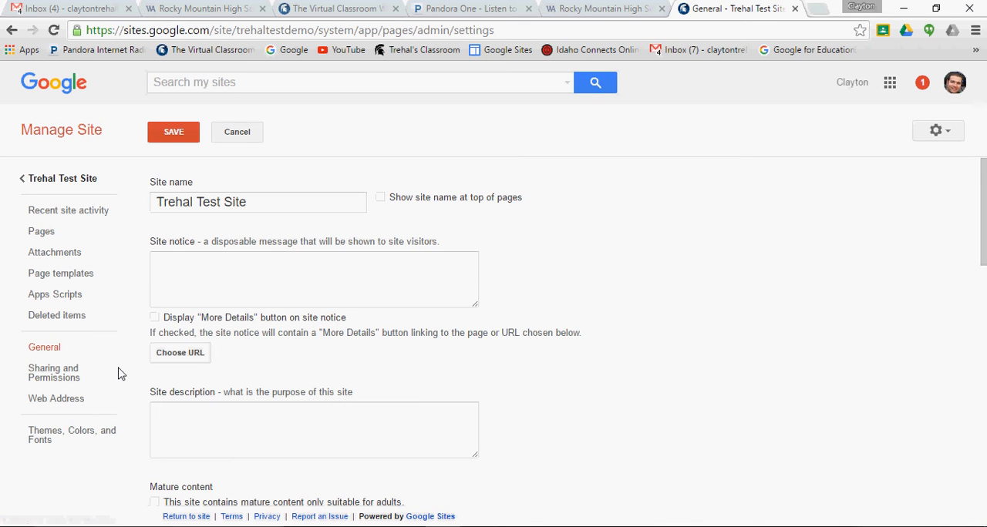
pyautogui.click(34, 438)
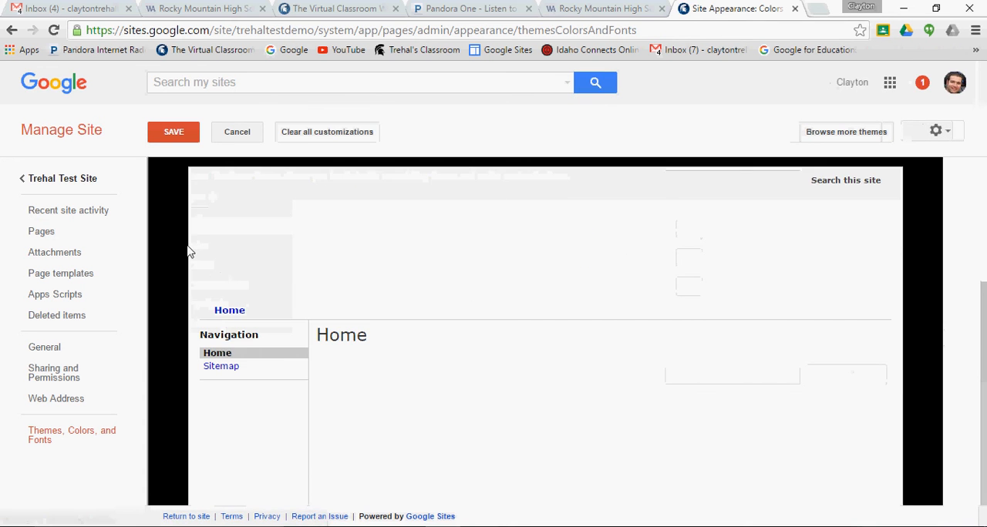
# - Set the site header's background image to Rockymountainheader.png from the Logos folder
pyautogui.moveTo(984, 287); pyautogui.dragTo(929, 80)
pyautogui.moveTo(983, 294); pyautogui.dragTo(980, 182)
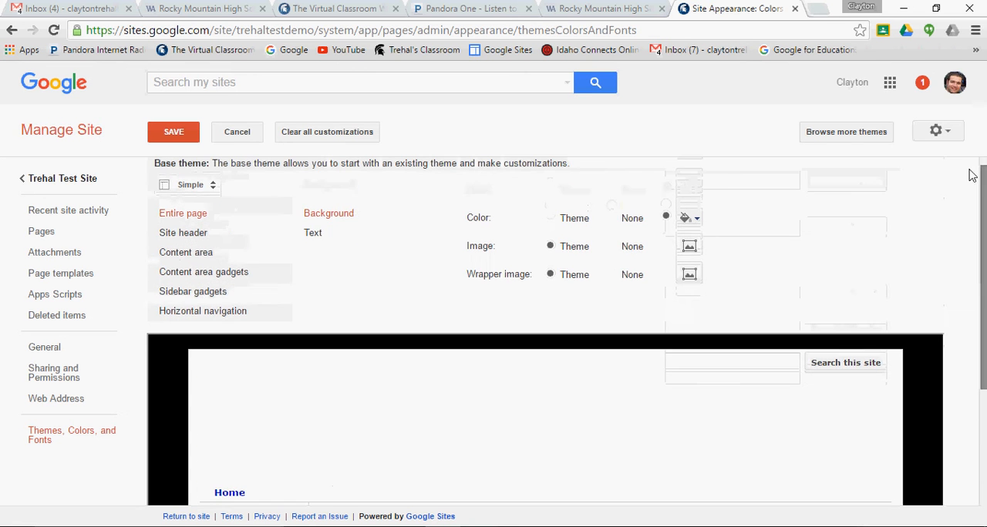
pyautogui.click(198, 240)
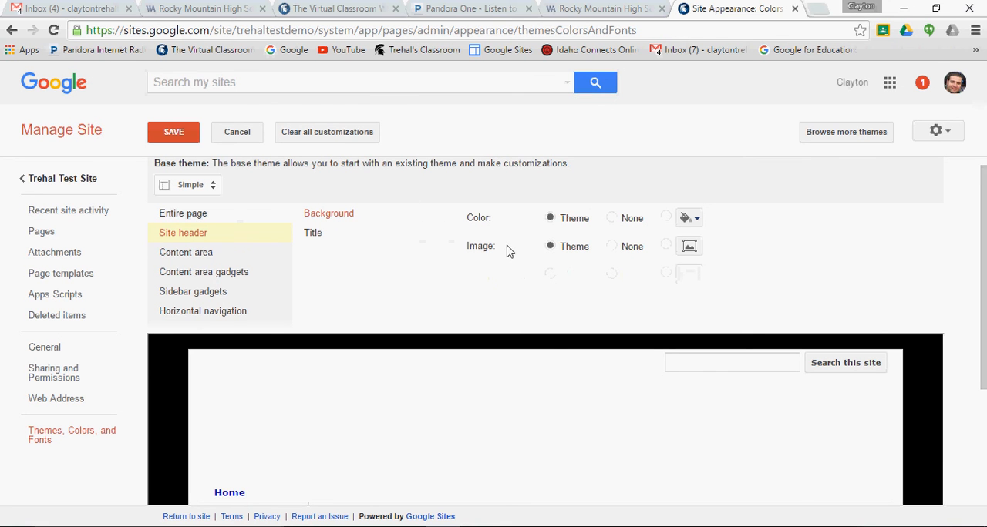
pyautogui.click(690, 255)
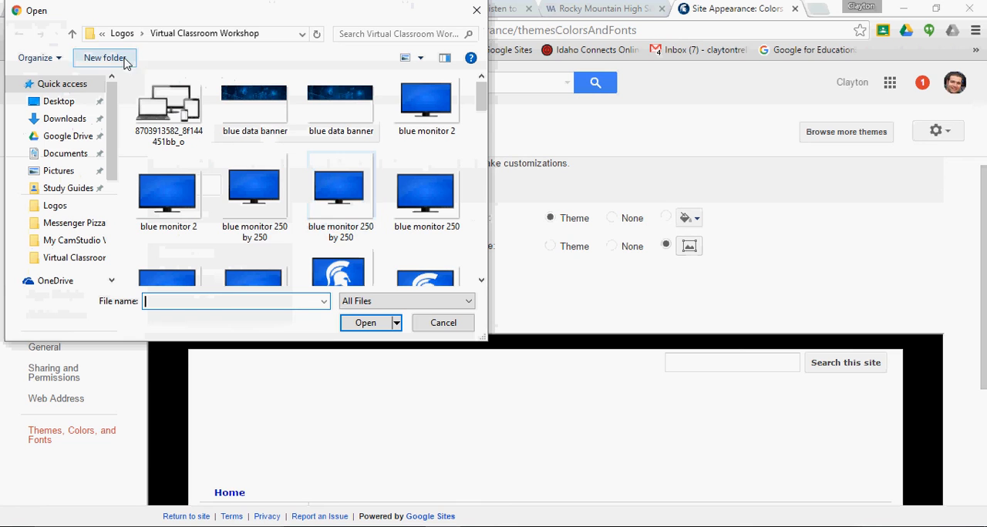
pyautogui.click(124, 35)
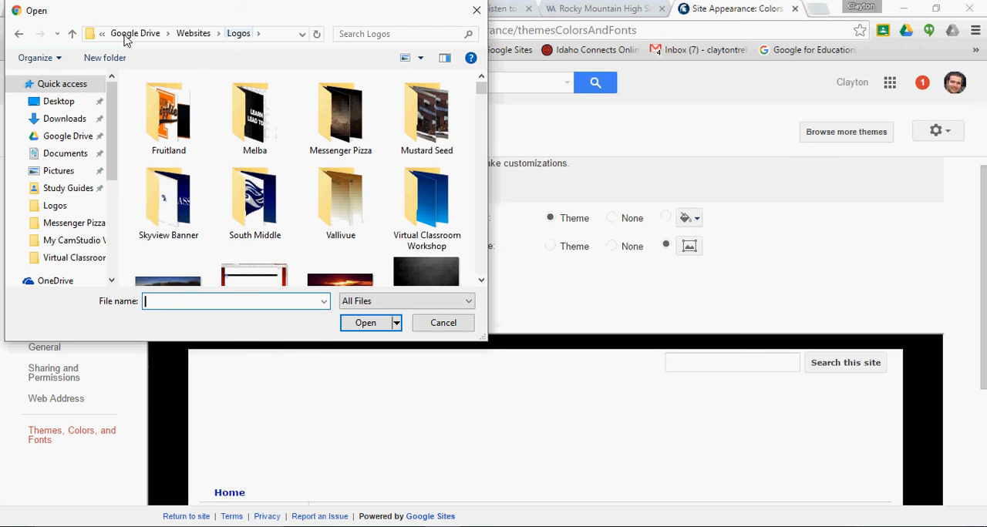
pyautogui.write('Roc')
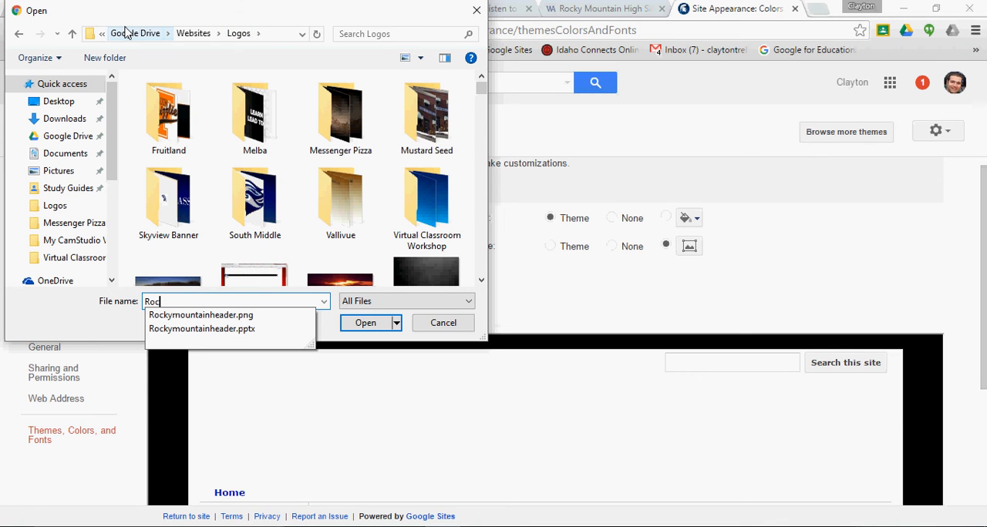
pyautogui.click(199, 316)
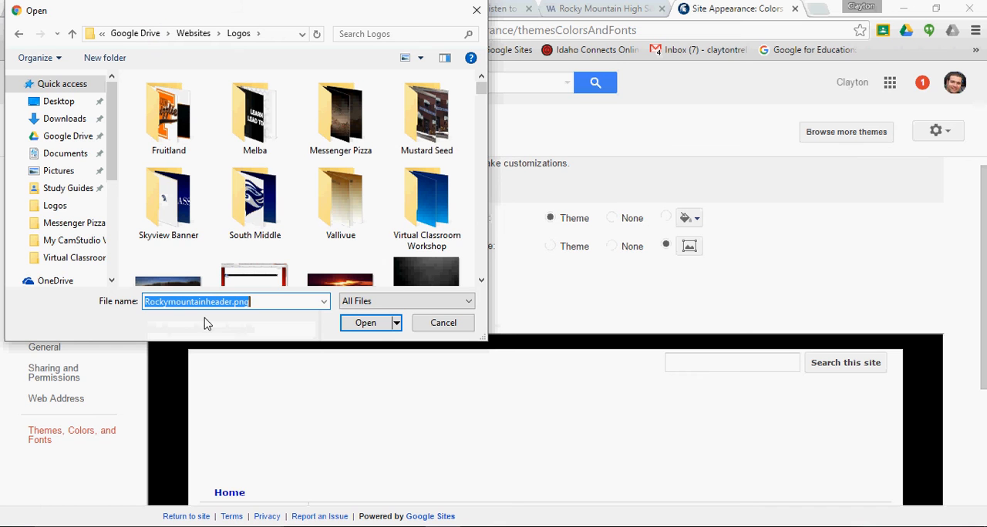
pyautogui.click(355, 323)
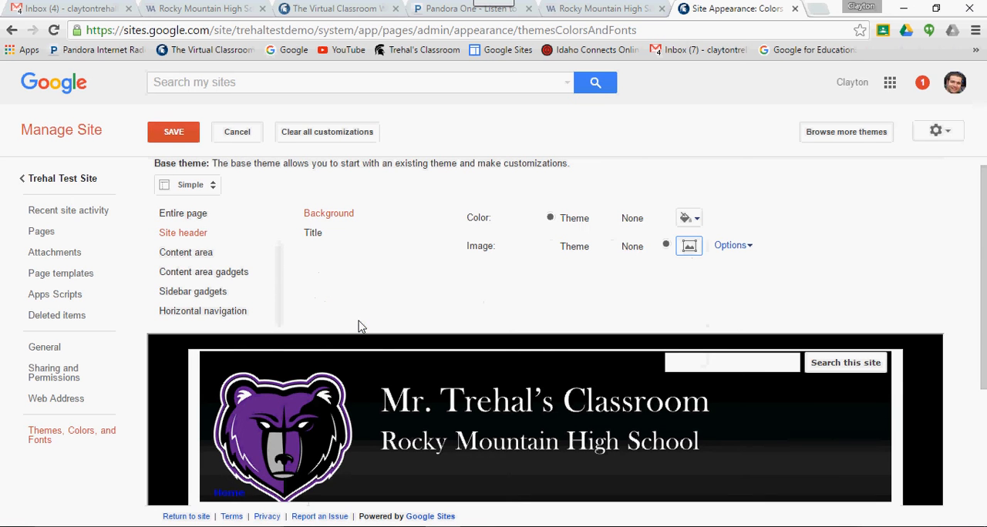
# - Set the header image's repeat option to none, save the theme changes and return to the test site
pyautogui.click(751, 251)
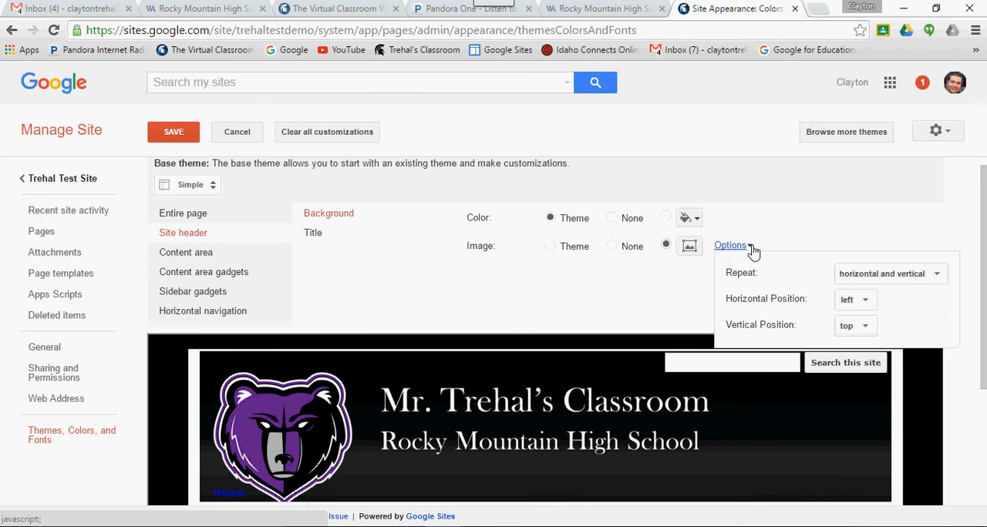
pyautogui.click(846, 274)
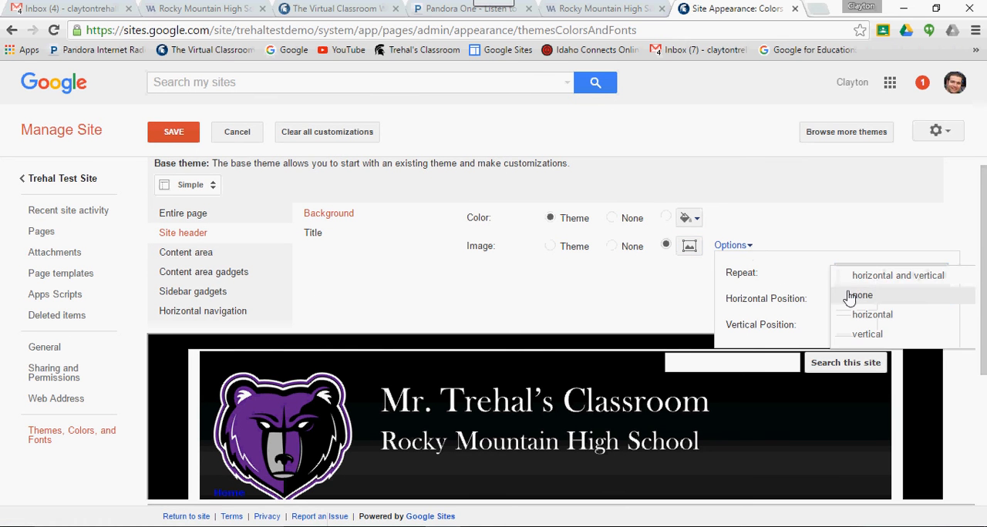
pyautogui.click(849, 296)
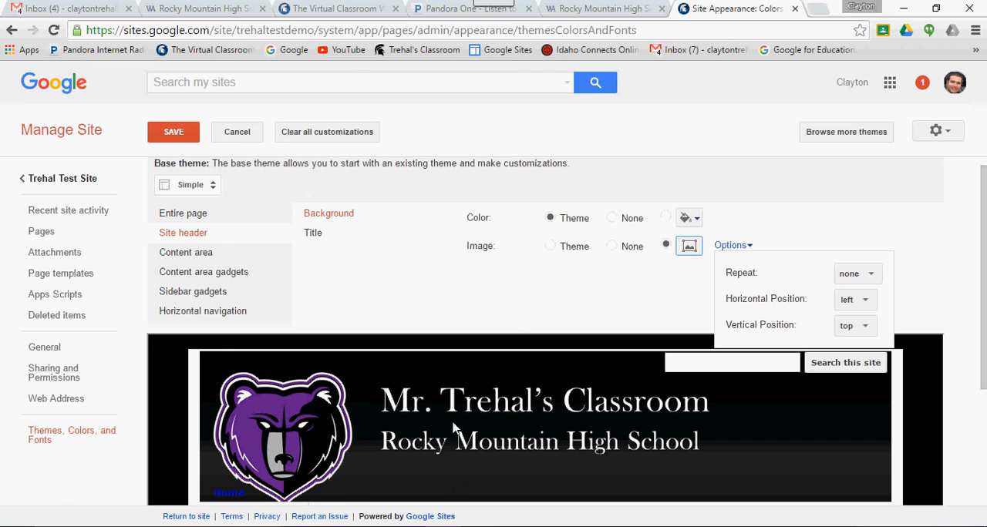
pyautogui.click(172, 142)
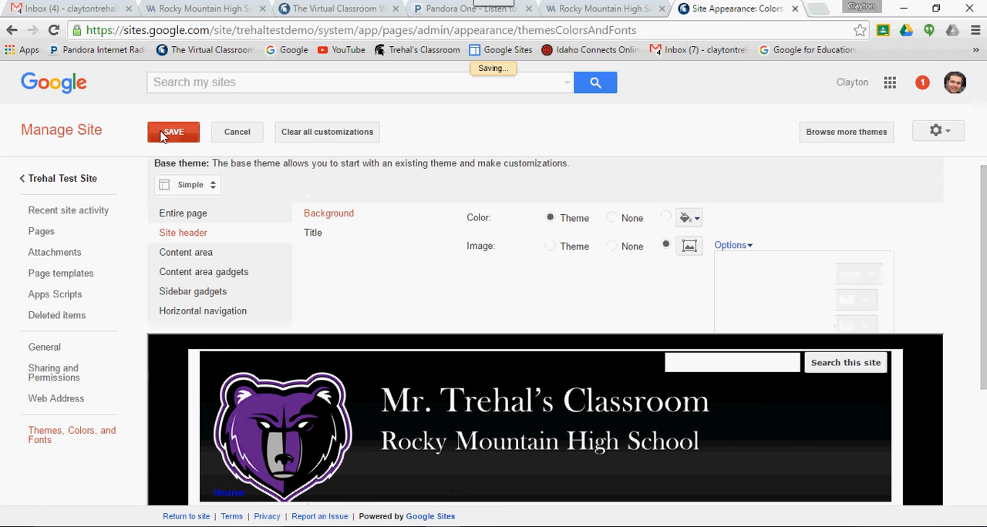
pyautogui.click(75, 185)
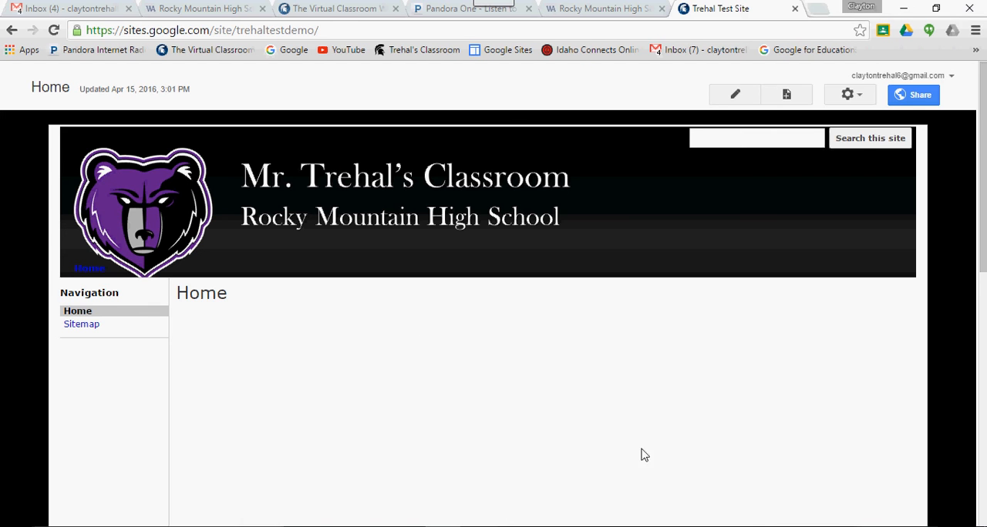
# - Switch back to the Rockymountainheader presentation in PowerPoint and select the bear logo on the banner
pyautogui.moveTo(691, 526)
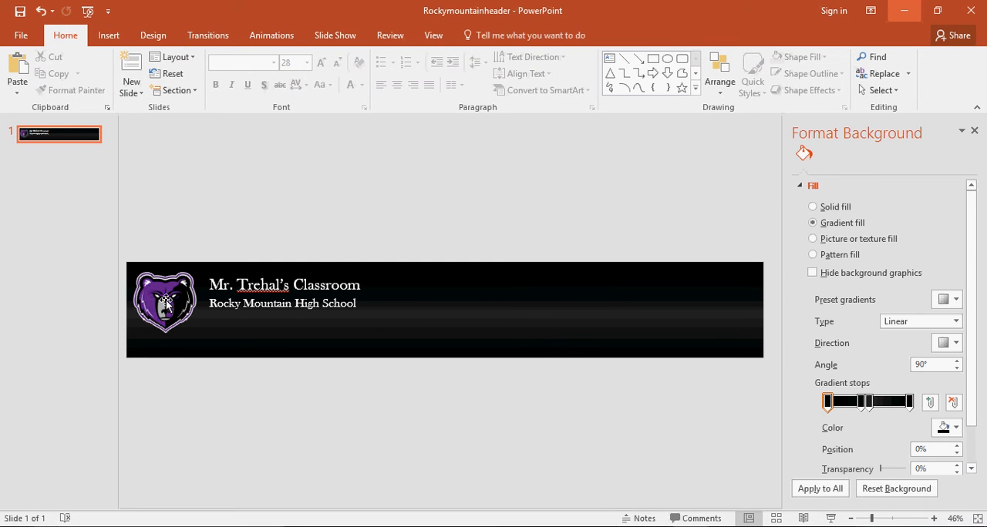
pyautogui.click(180, 324)
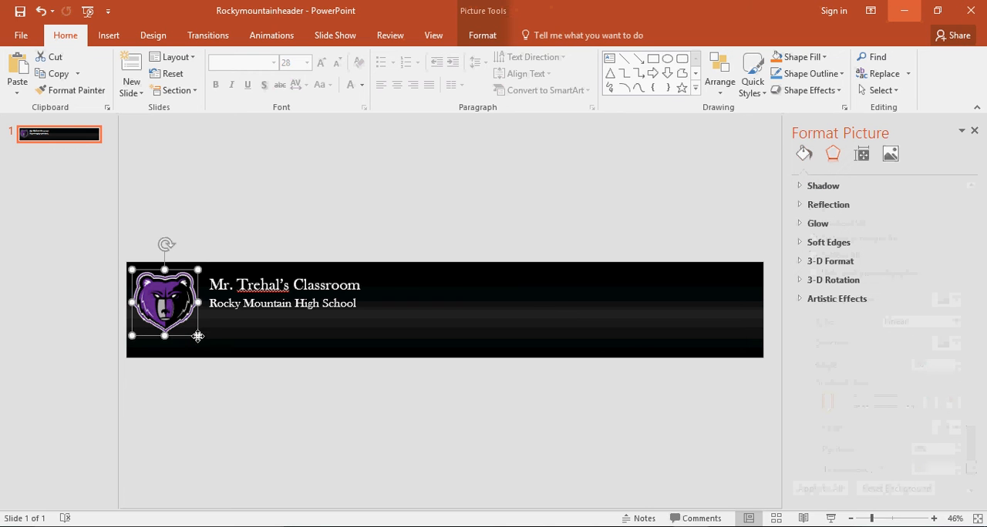
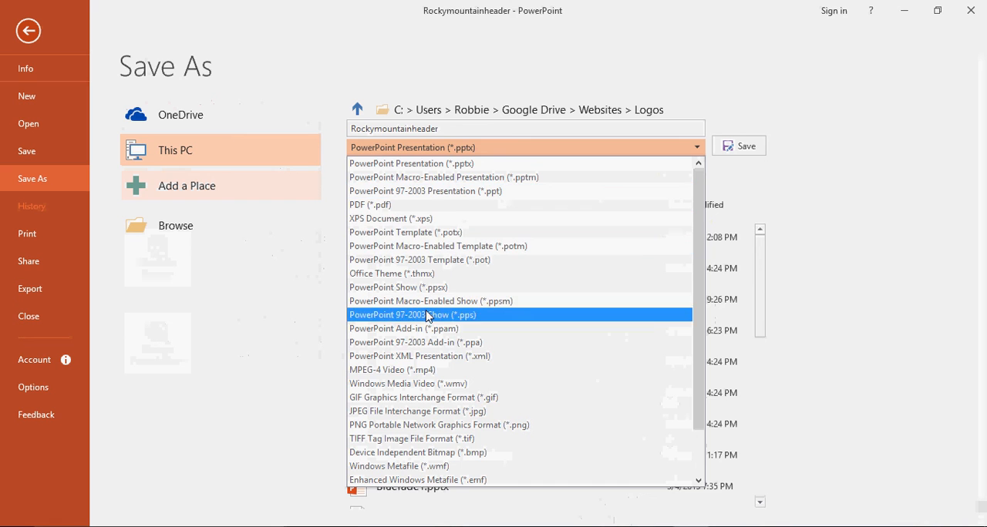
# - Save the banner as a PNG named Rockymountainheader in the Logos folder, replacing the existing image
pyautogui.click(387, 430)
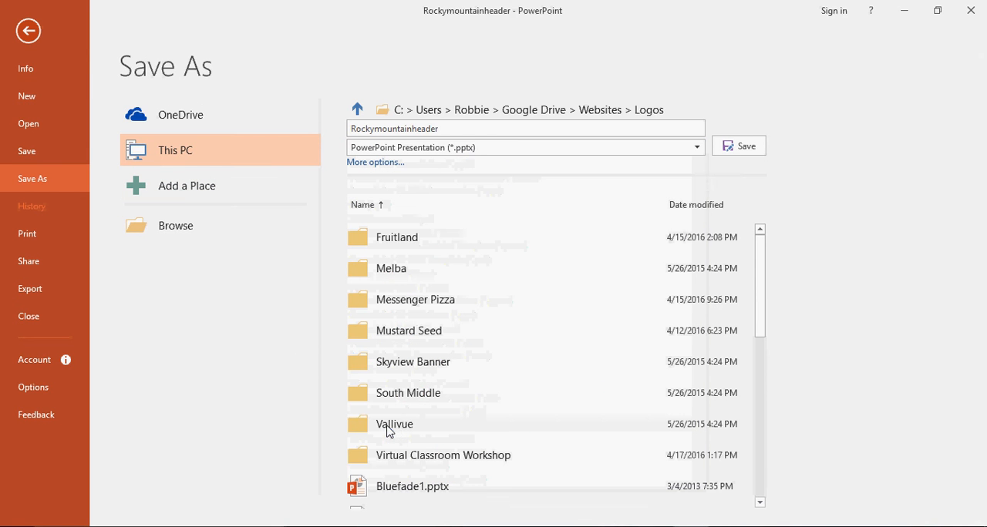
pyautogui.click(745, 147)
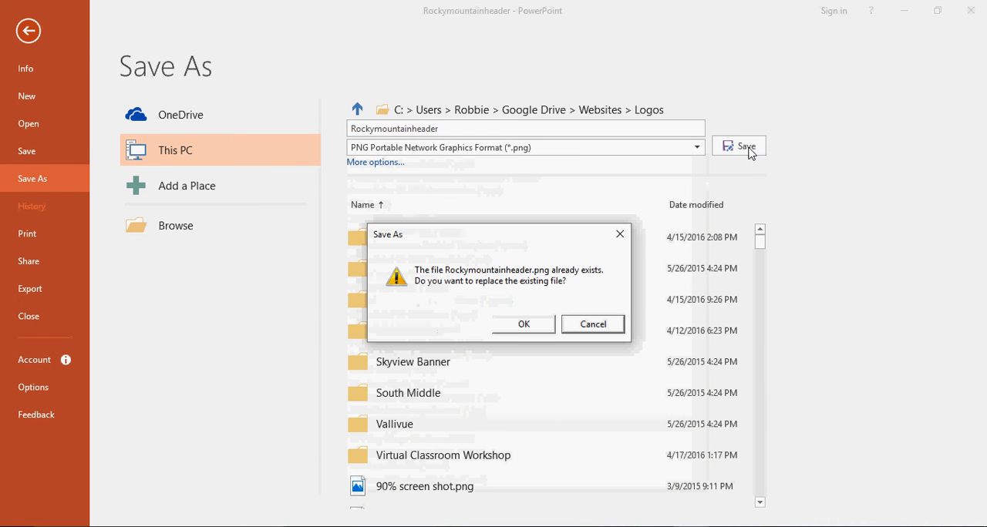
pyautogui.click(535, 324)
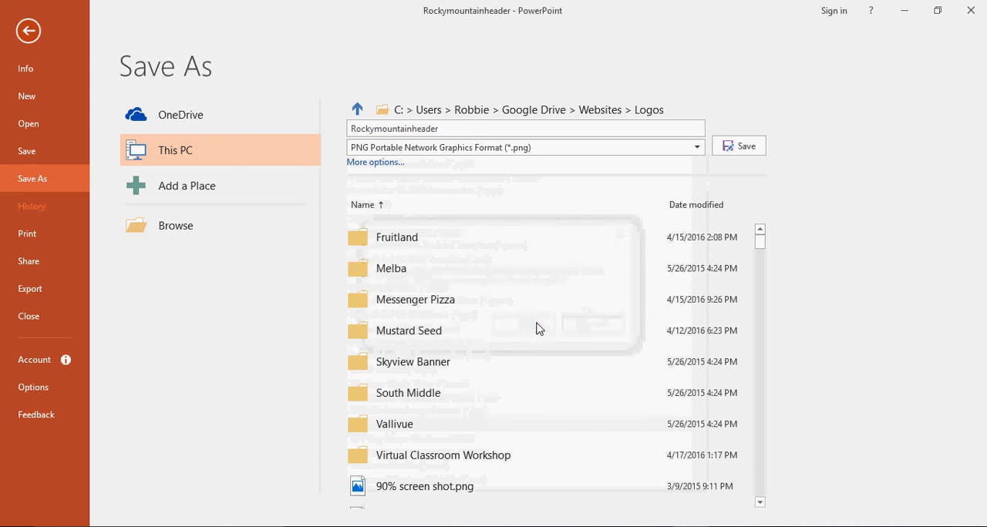
pyautogui.click(500, 313)
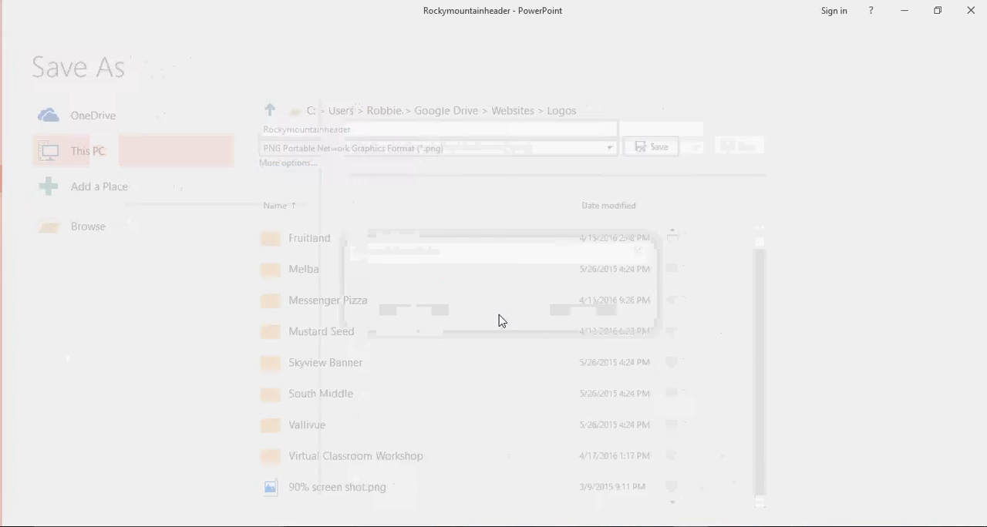
# - Switch to the test site in Chrome and open its Themes, Colors, and Fonts settings under Manage Site
pyautogui.click(905, 17)
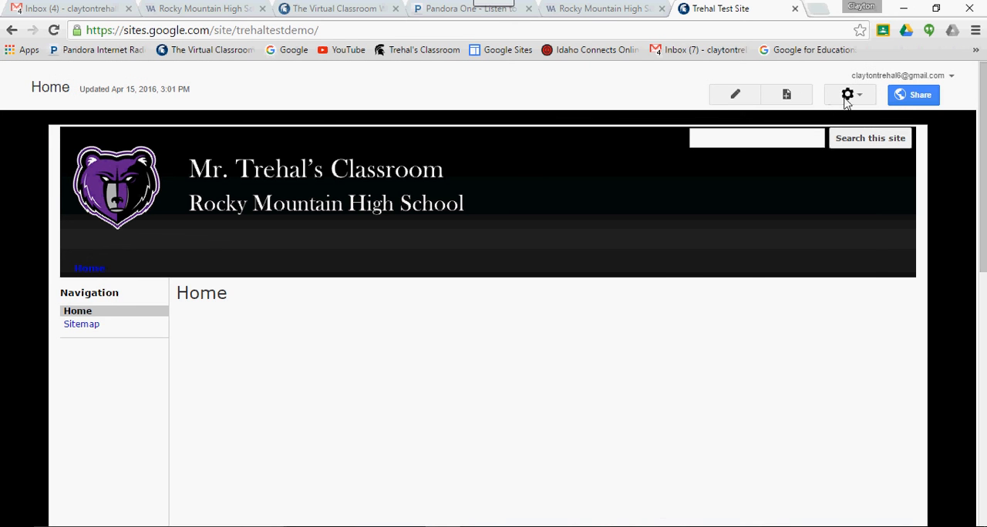
pyautogui.click(847, 99)
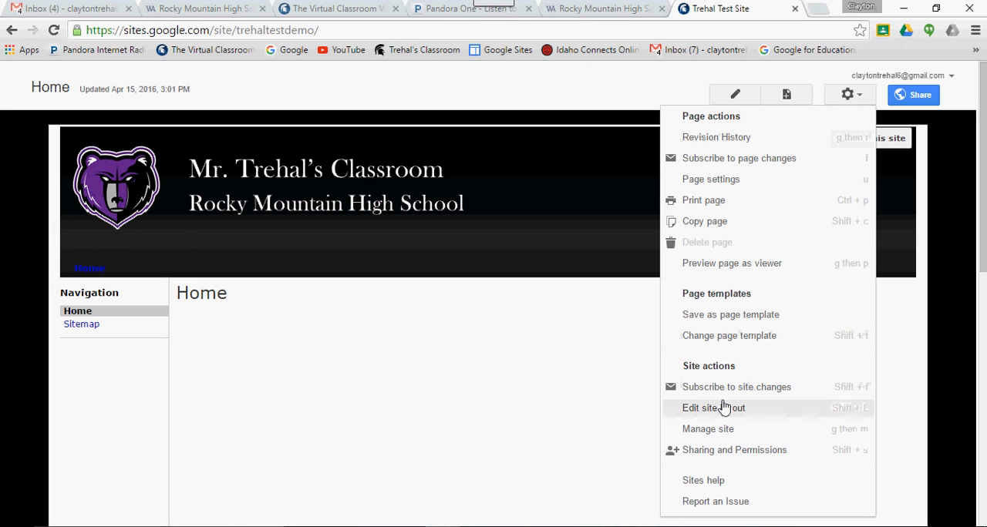
pyautogui.click(698, 430)
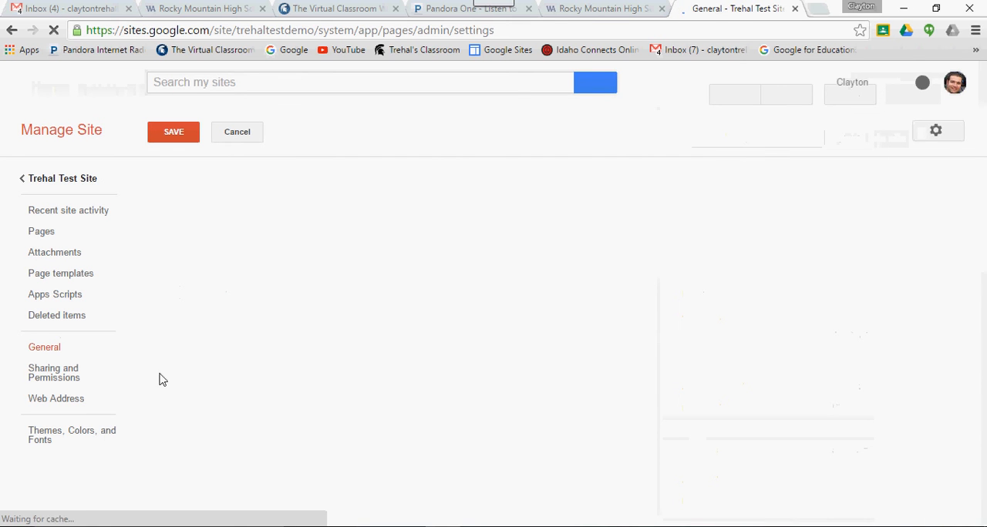
pyautogui.click(66, 438)
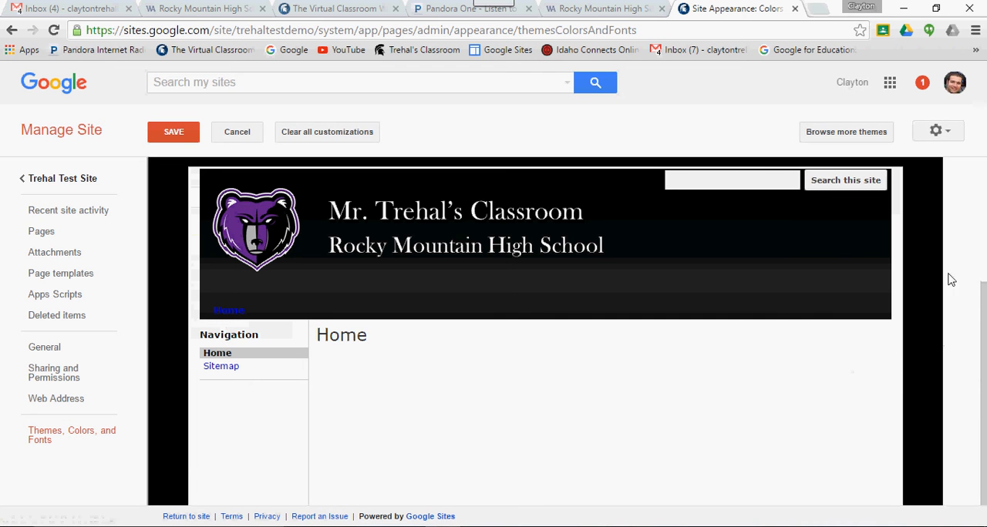
# - Replace the site header's background image with the updated Rockymountainheader.png from the Logos folder
pyautogui.moveTo(980, 275); pyautogui.dragTo(976, 183)
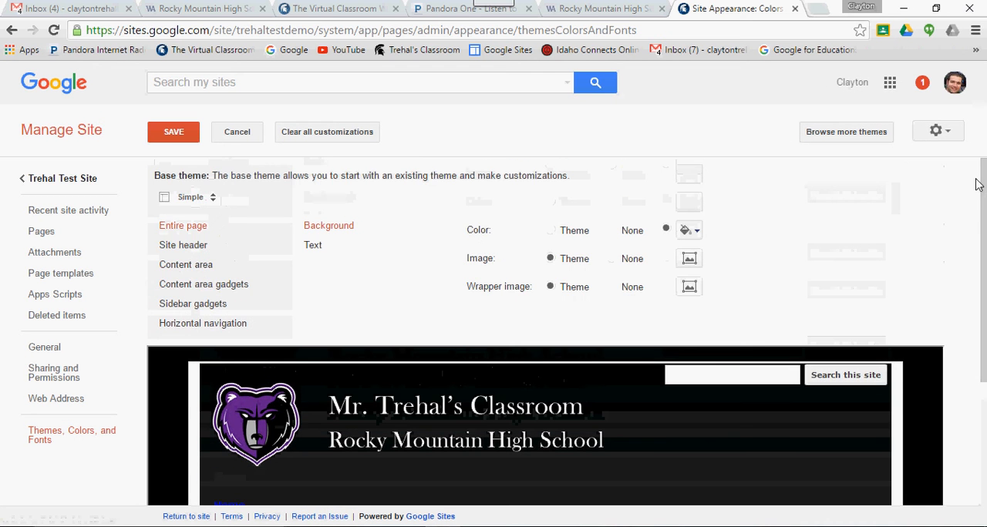
pyautogui.click(182, 248)
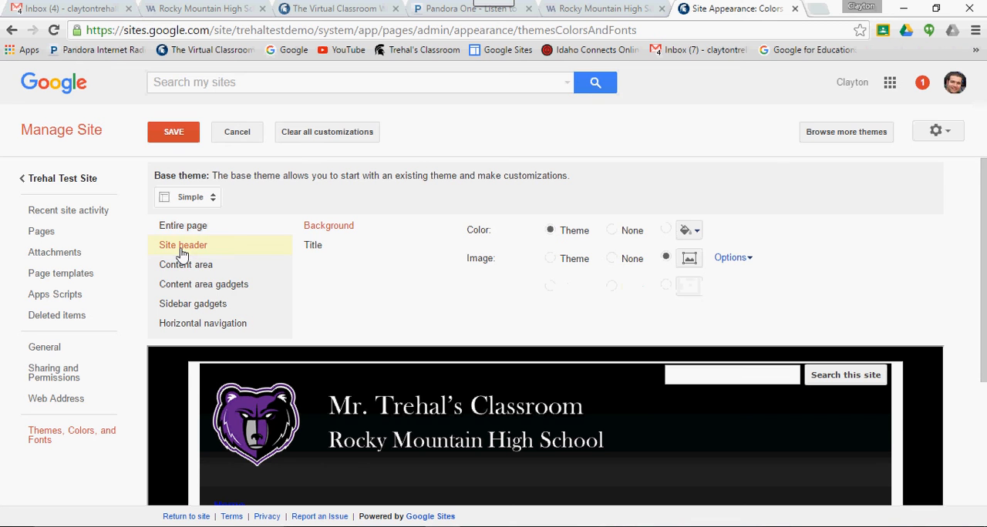
pyautogui.click(689, 260)
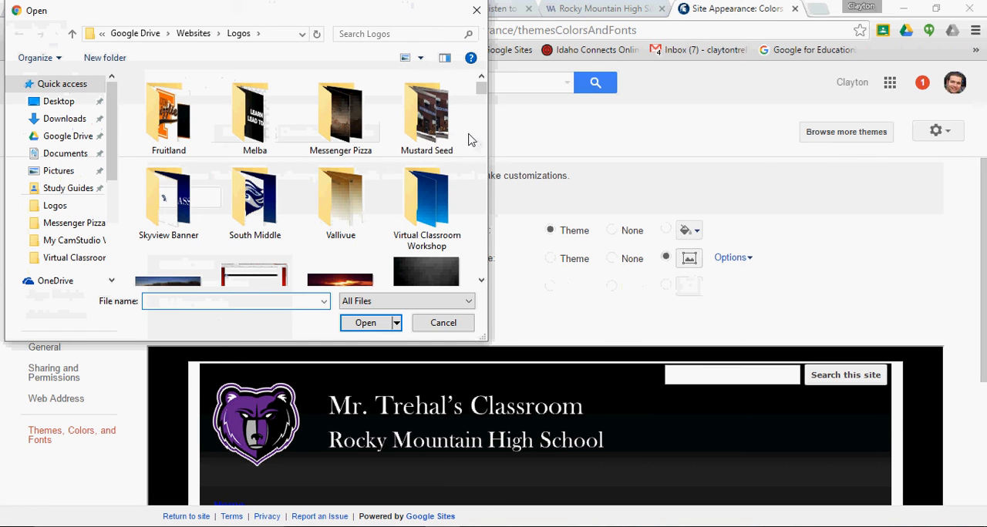
pyautogui.write('Roc')
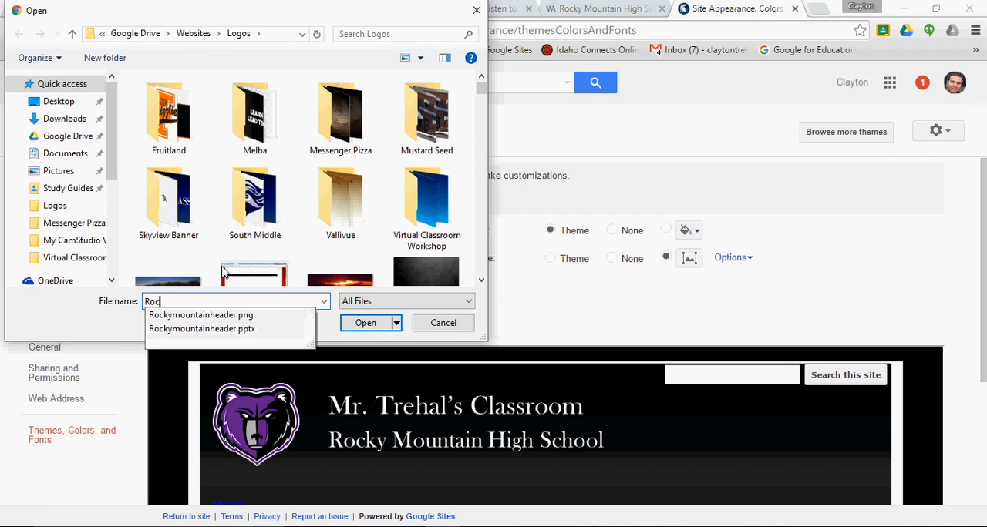
pyautogui.click(221, 316)
pyautogui.click(366, 323)
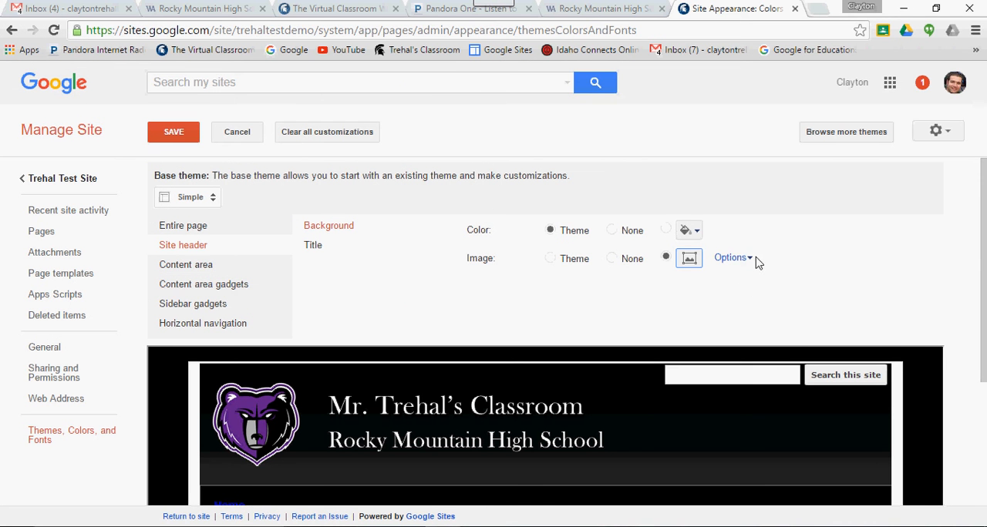
# - Set the new header image's repeat option to none and check the header in the preview
pyautogui.click(749, 259)
pyautogui.click(860, 288)
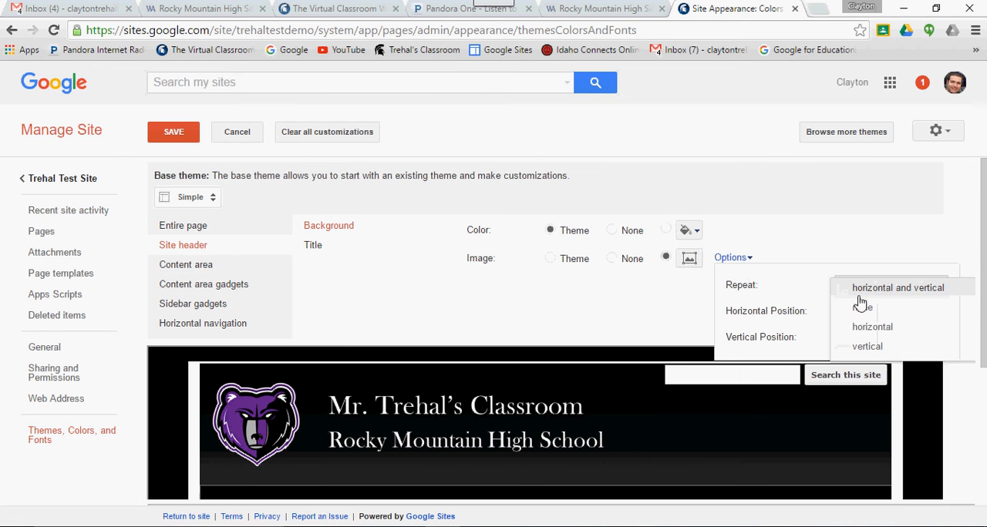
pyautogui.click(861, 309)
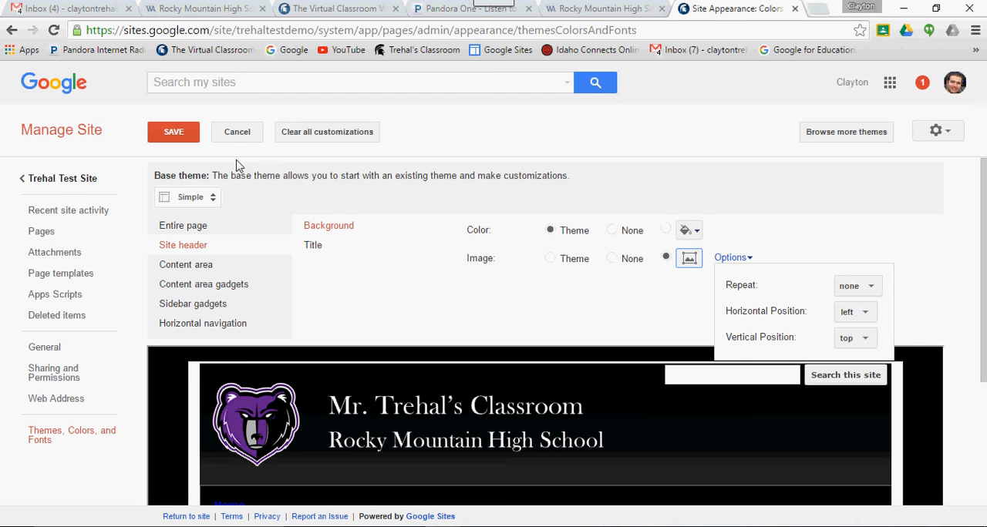
pyautogui.scroll(-1, 981, 299)
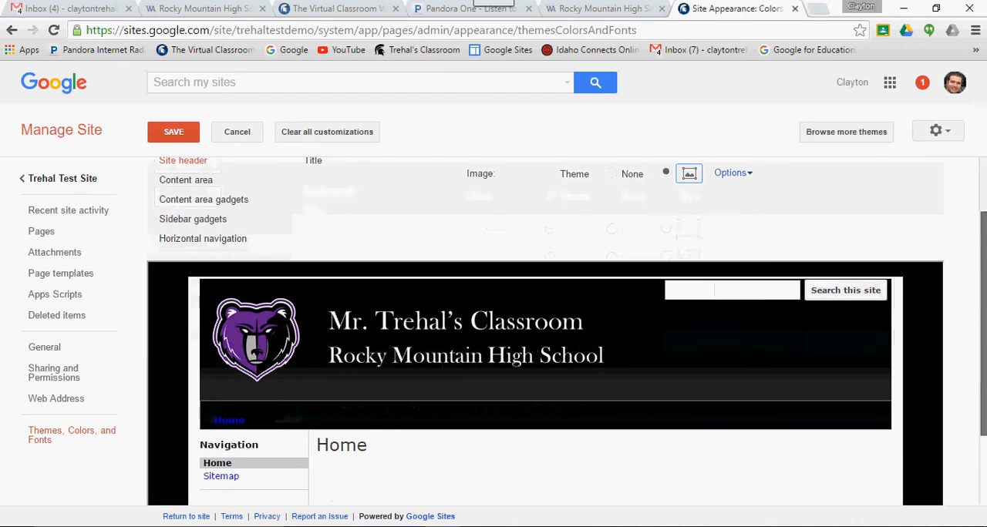
pyautogui.moveTo(983, 323); pyautogui.dragTo(983, 275)
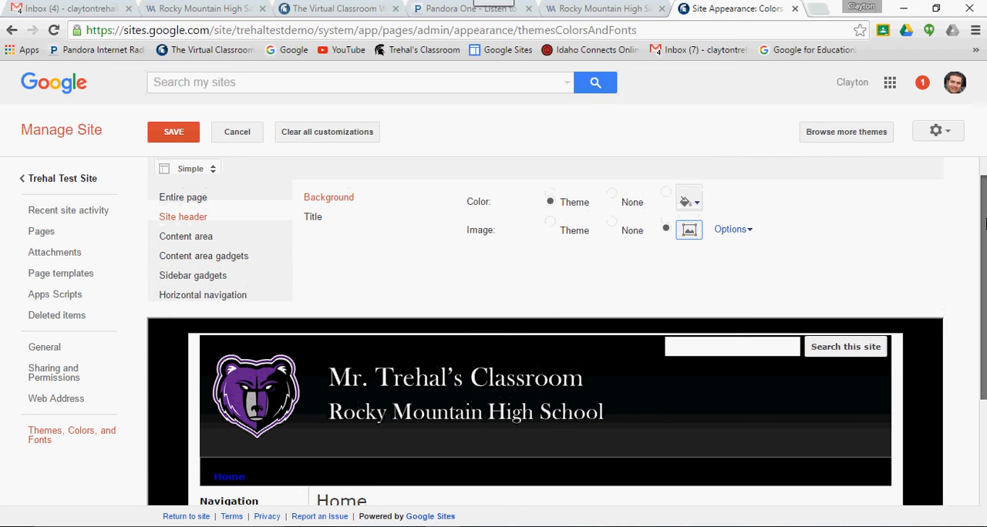
# - Save the header theme changes and return to the test site's home page
pyautogui.click(173, 132)
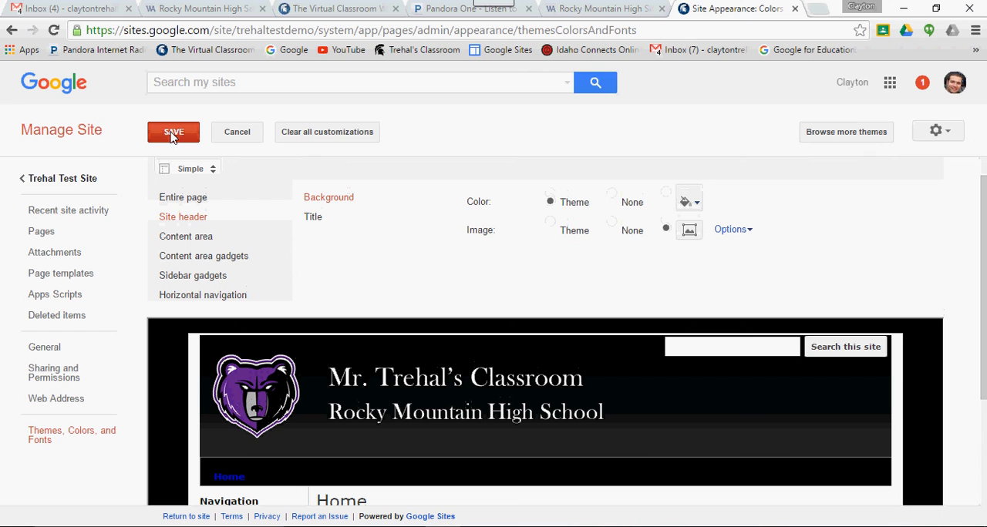
pyautogui.click(72, 182)
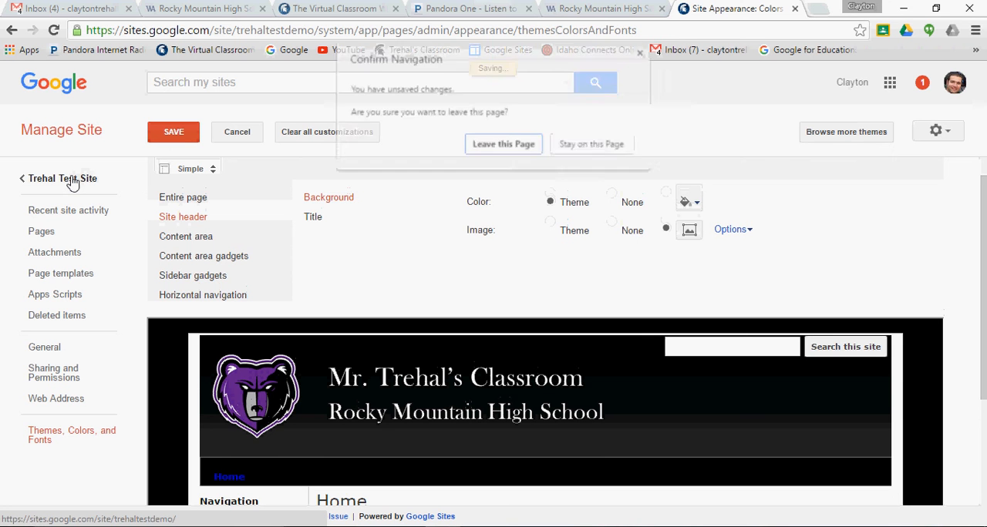
pyautogui.click(565, 148)
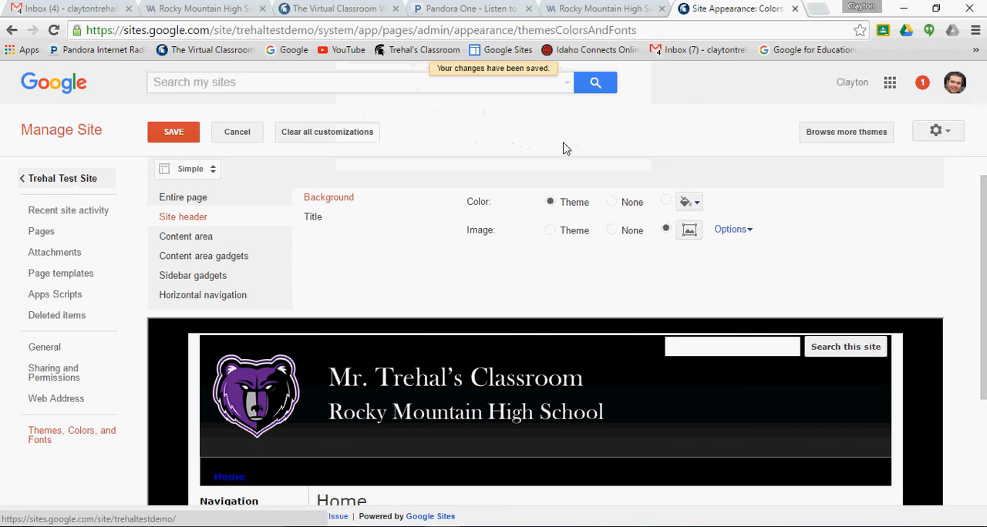
pyautogui.click(46, 186)
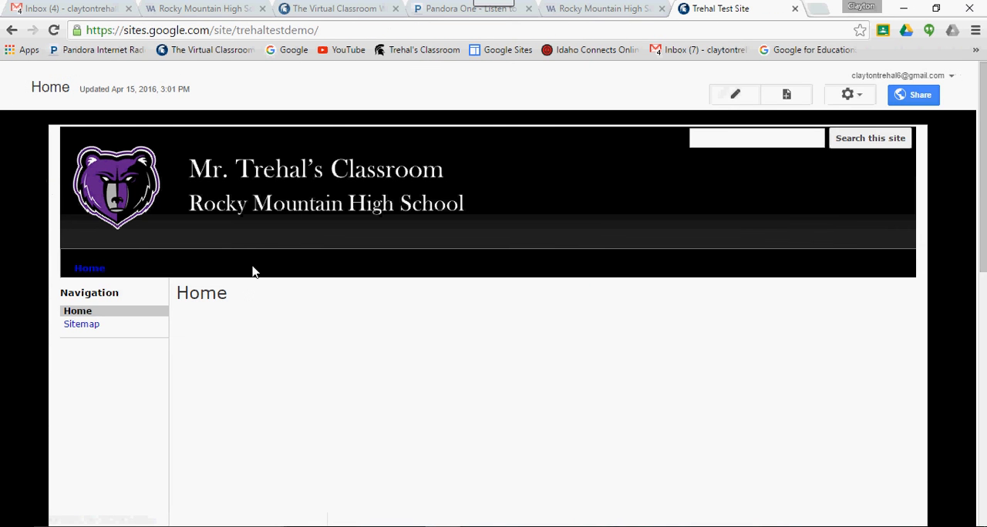
# - Compare the header with the Rocky Mountain High School page and set the test site's header height to 160 pixels in the site layout
pyautogui.click(593, 8)
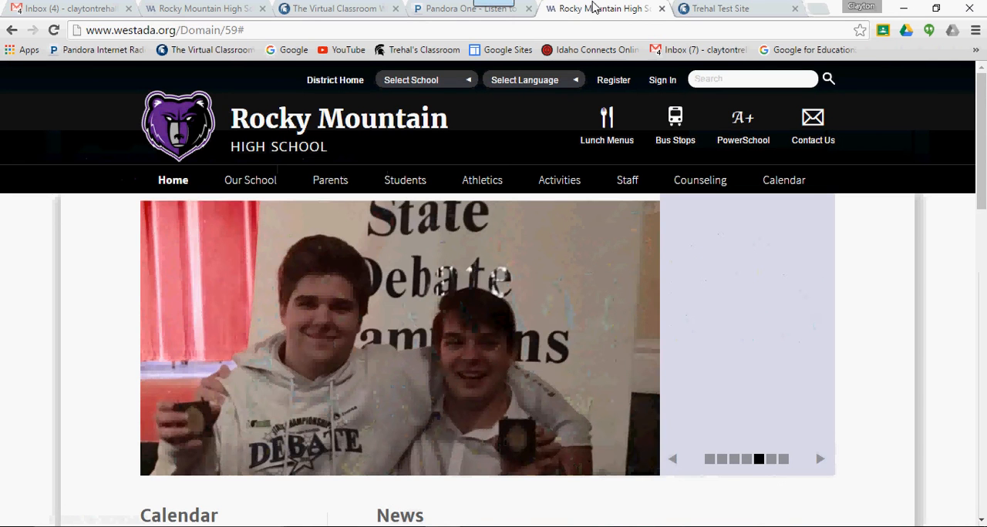
pyautogui.click(690, 8)
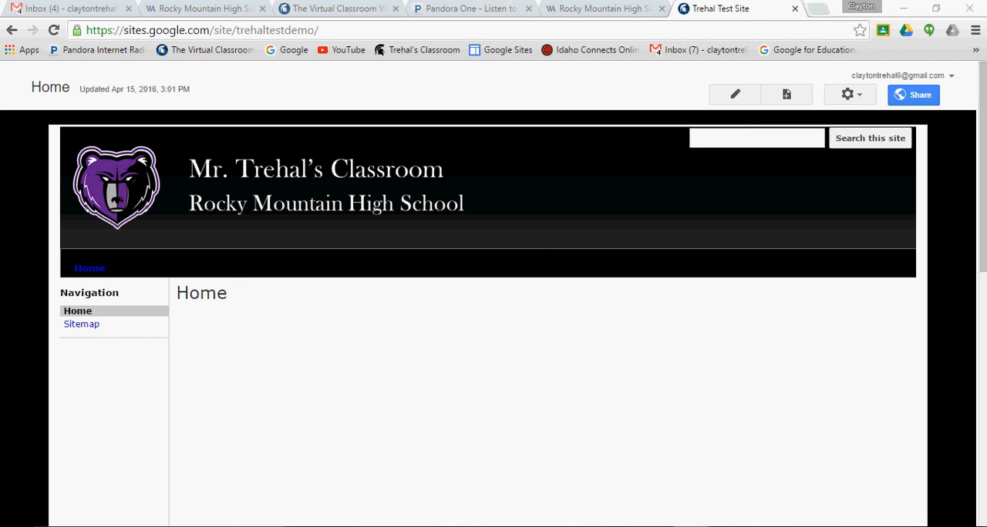
pyautogui.click(860, 100)
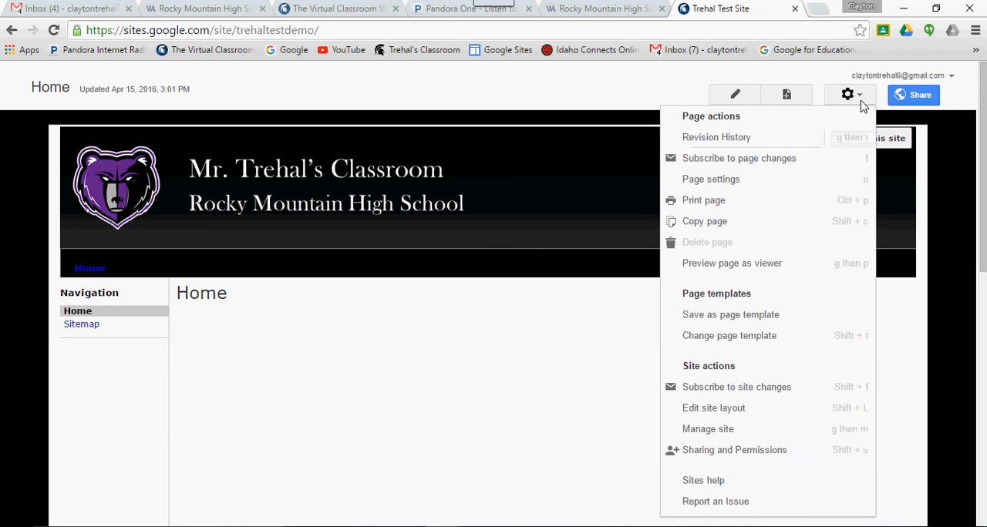
pyautogui.click(712, 415)
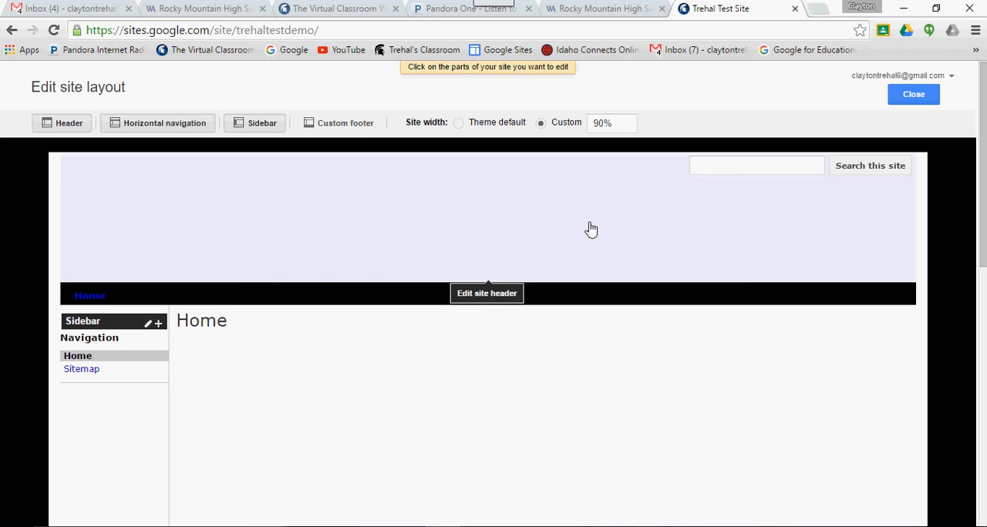
pyautogui.click(589, 229)
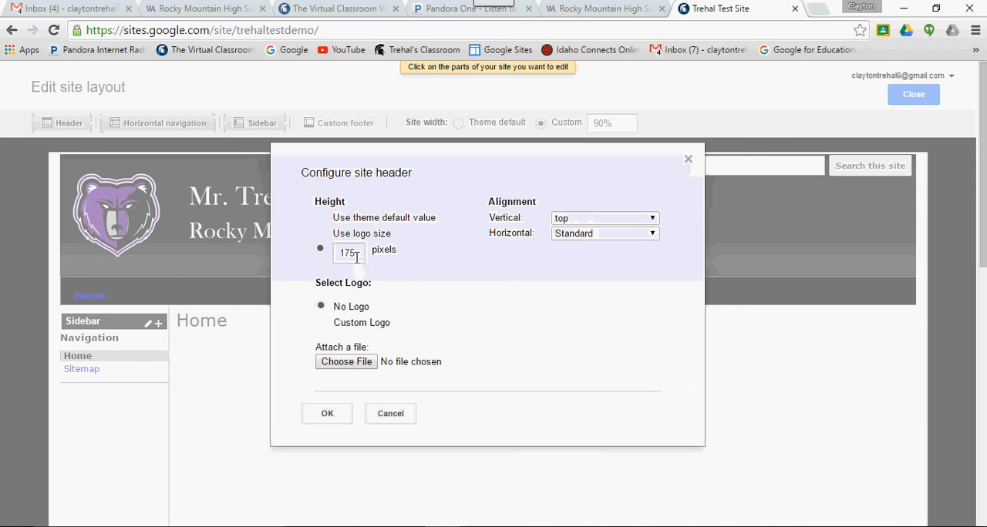
pyautogui.moveTo(357, 258); pyautogui.dragTo(350, 257)
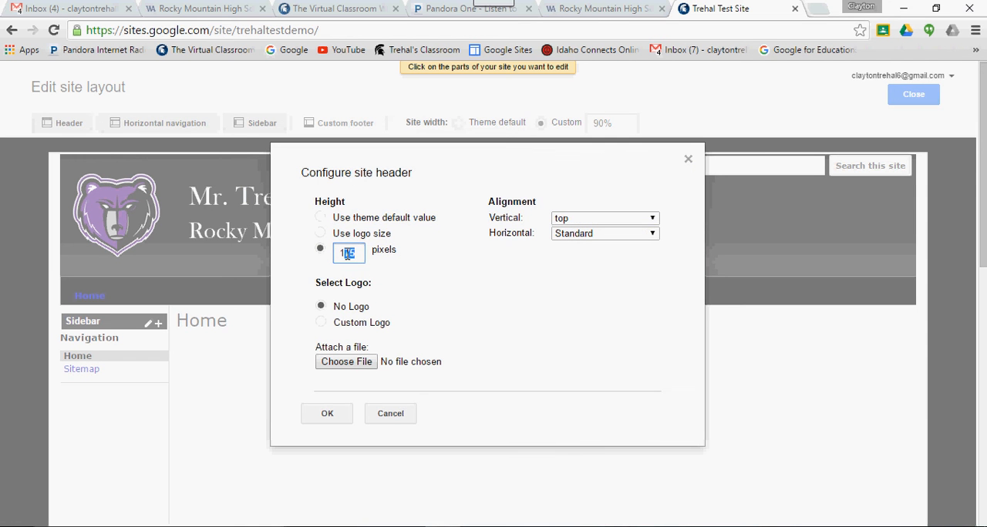
pyautogui.click(330, 414)
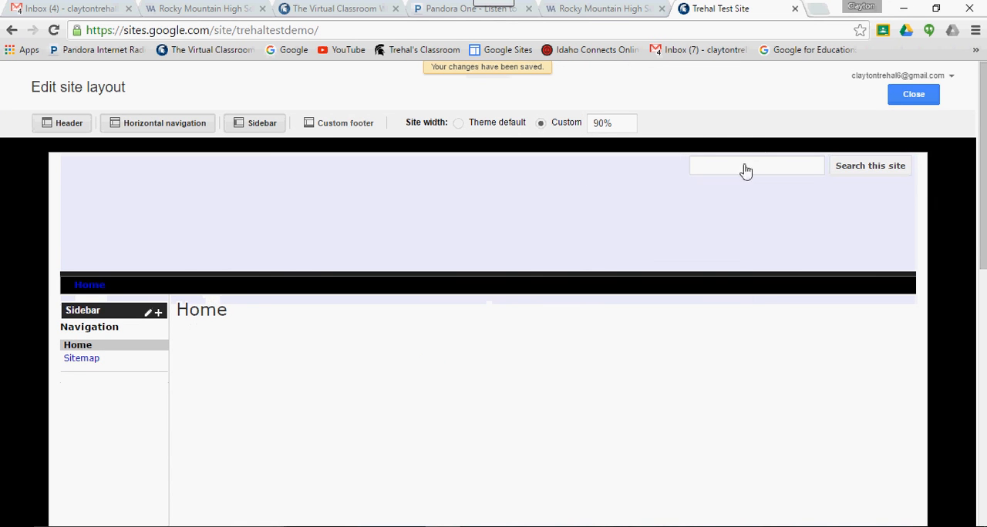
pyautogui.click(699, 211)
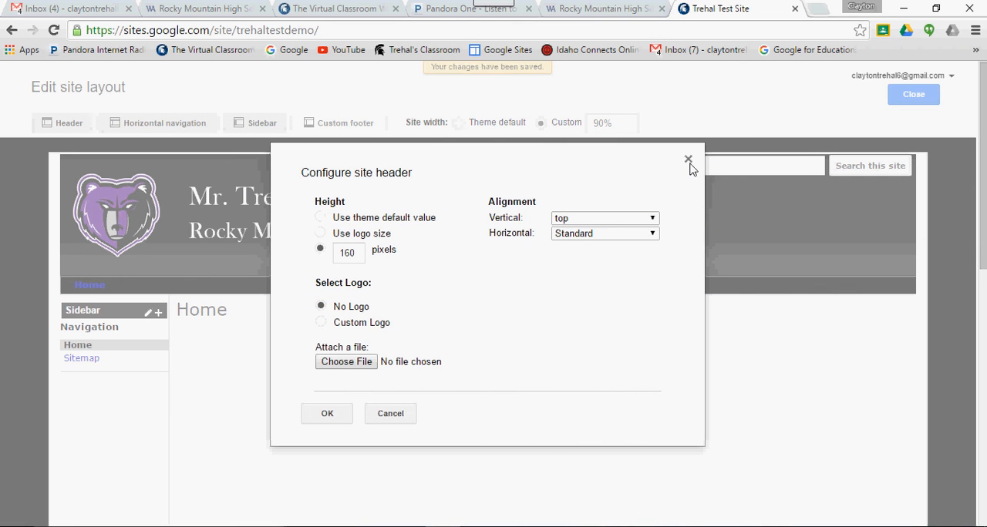
pyautogui.click(689, 163)
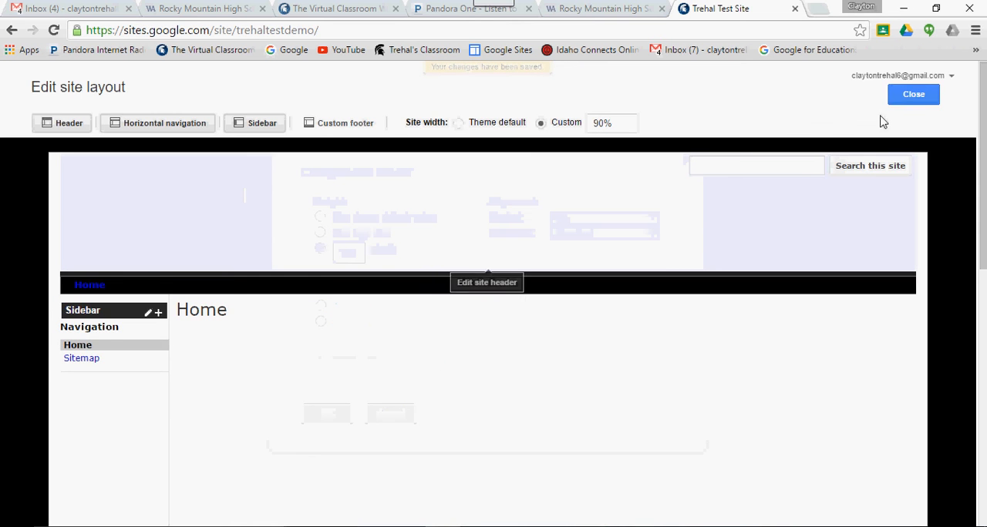
pyautogui.click(913, 96)
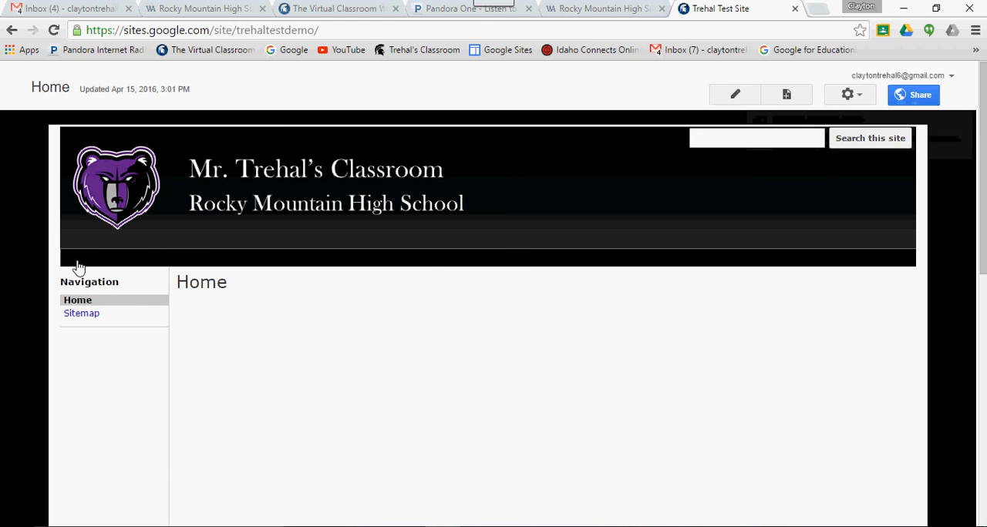
# - Open the horizontal navigation settings in the test site's Themes, Colors, and Fonts options
pyautogui.click(848, 96)
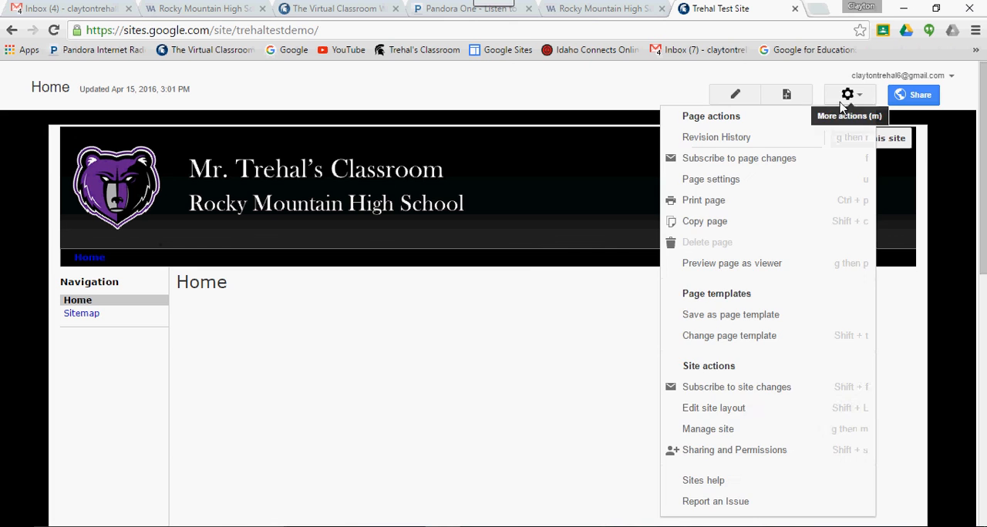
pyautogui.click(725, 430)
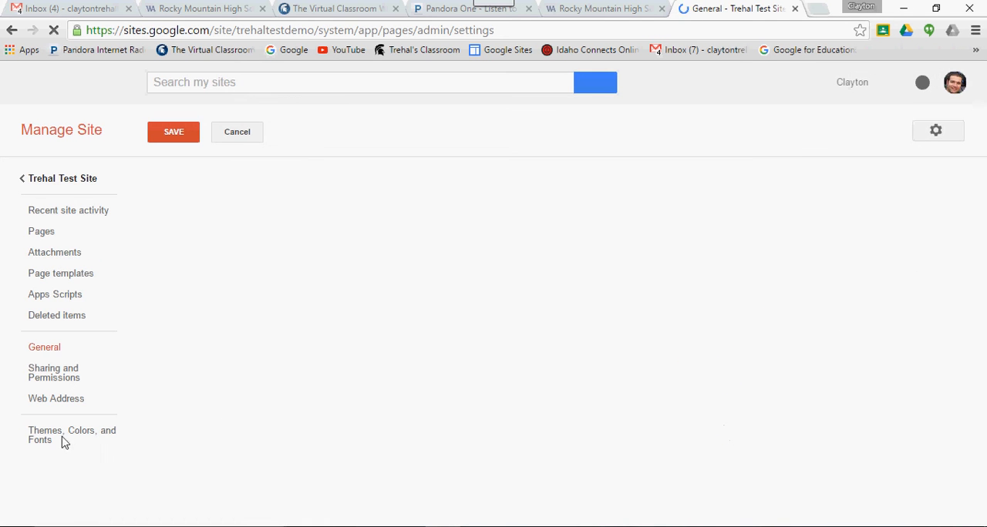
pyautogui.click(38, 441)
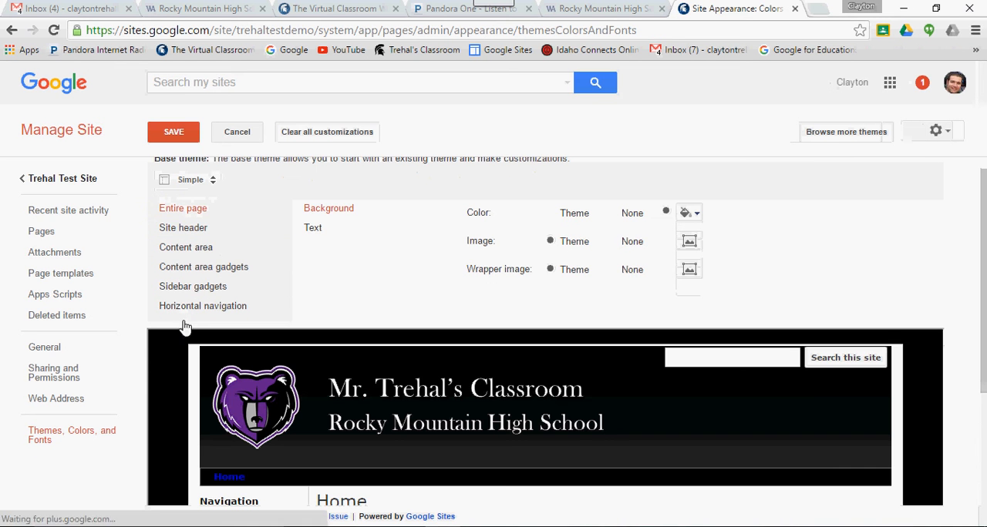
pyautogui.click(184, 311)
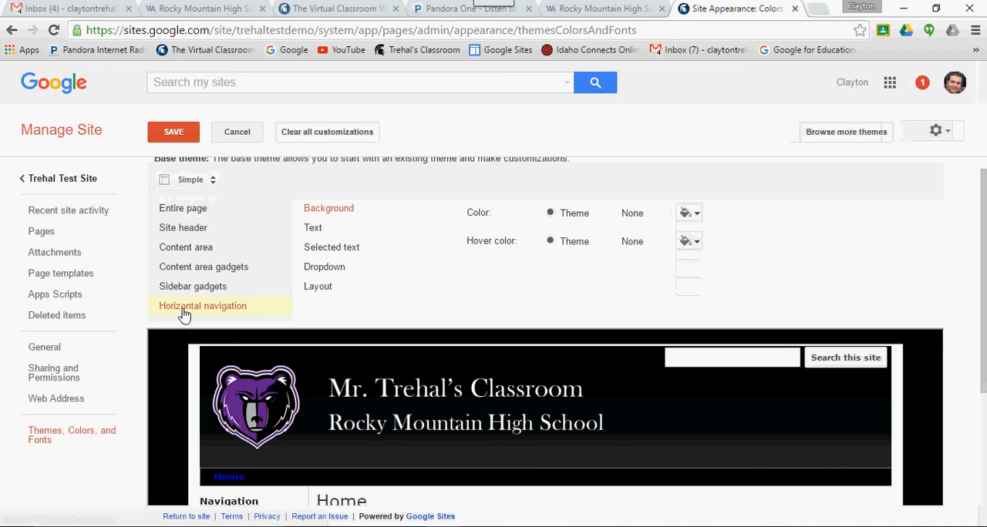
# - Set both the text color and the selected text color of the horizontal navigation to white
pyautogui.click(315, 230)
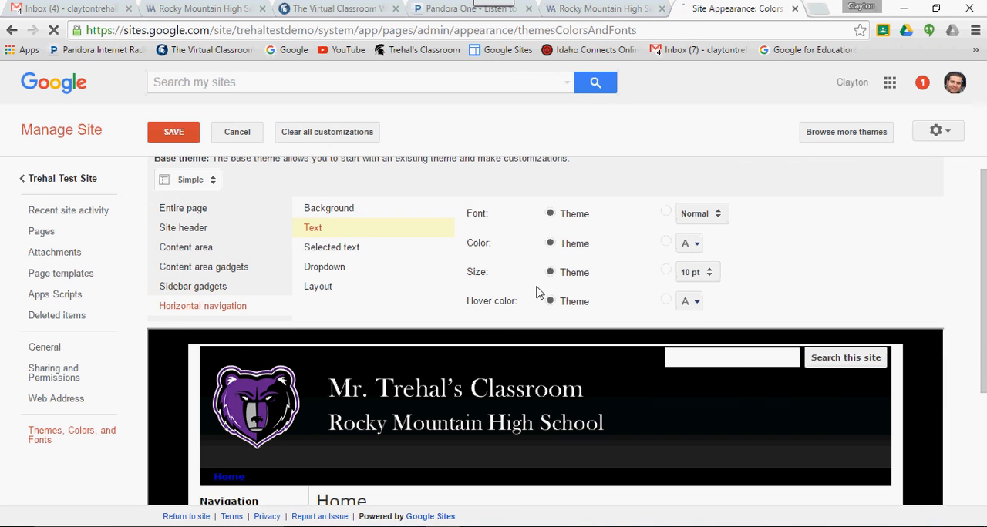
pyautogui.click(697, 245)
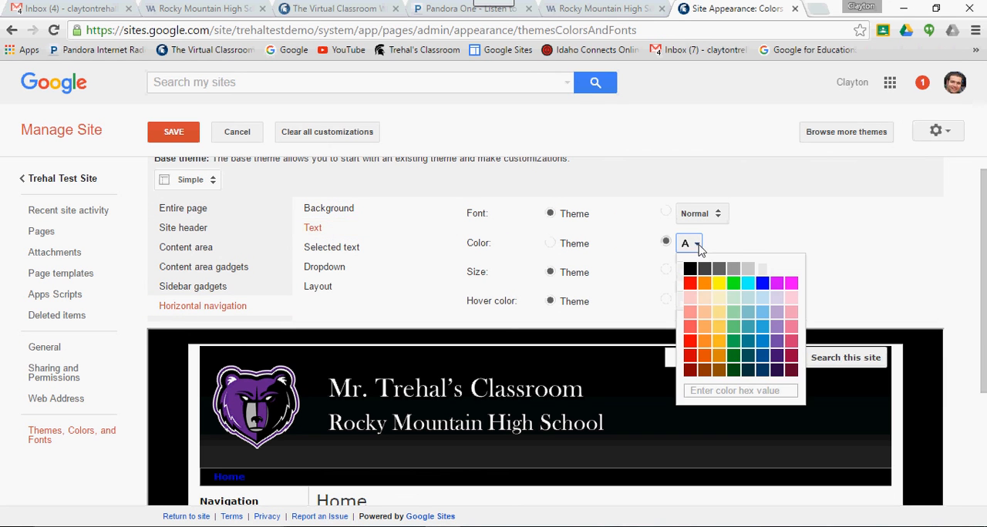
pyautogui.click(793, 273)
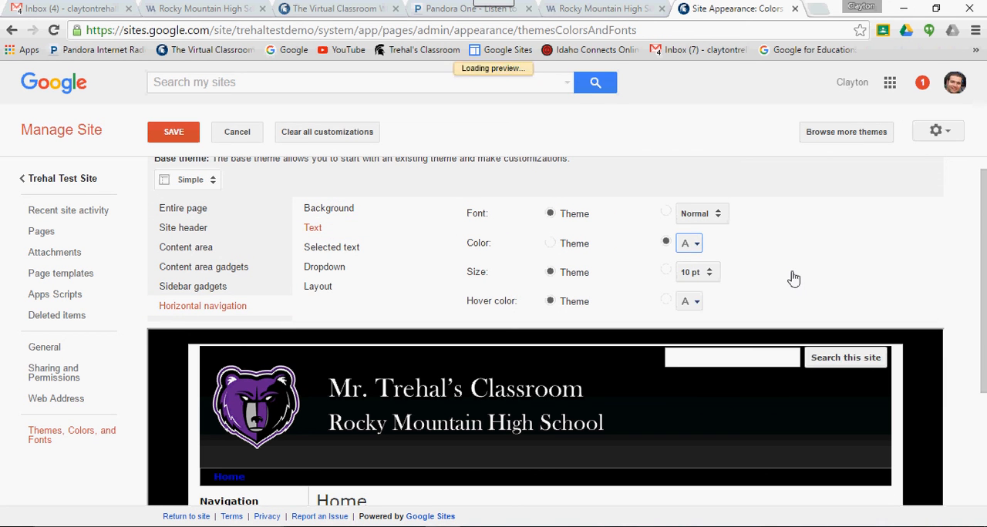
pyautogui.click(331, 247)
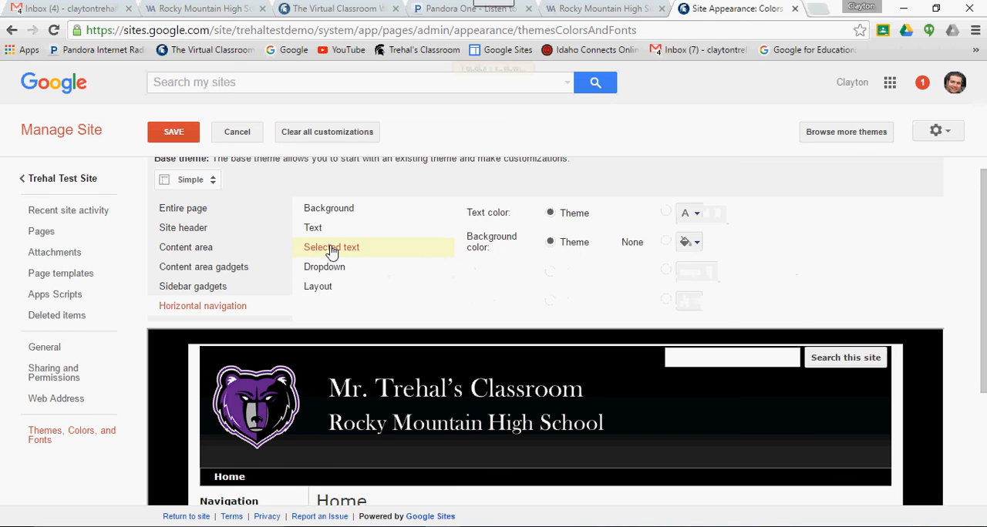
pyautogui.click(702, 219)
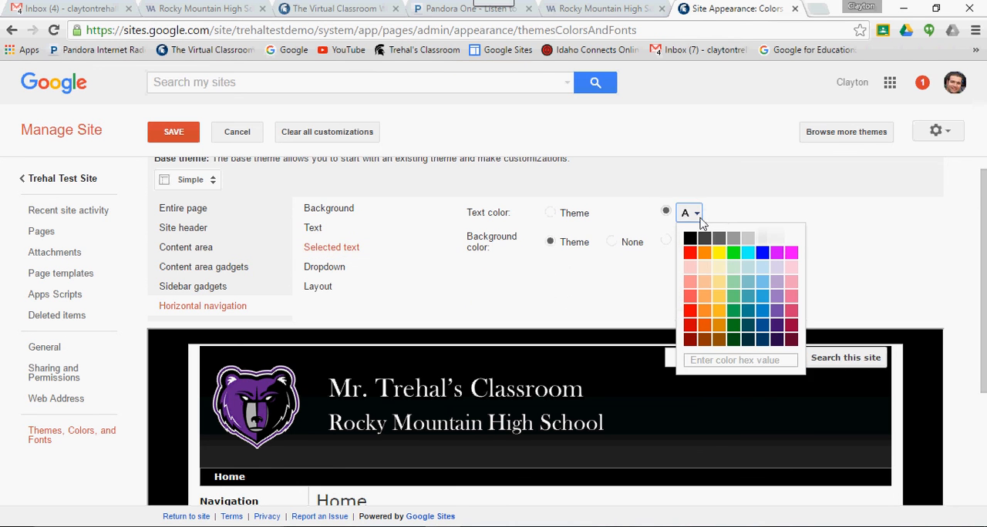
pyautogui.click(788, 242)
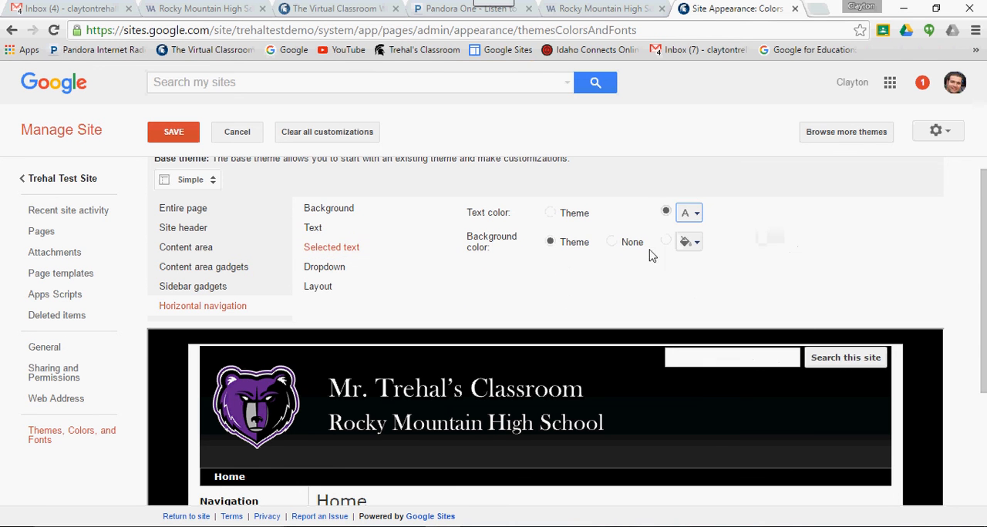
# - Save the navigation color changes and compare the test site's home page with the Rocky Mountain High School page
pyautogui.click(177, 136)
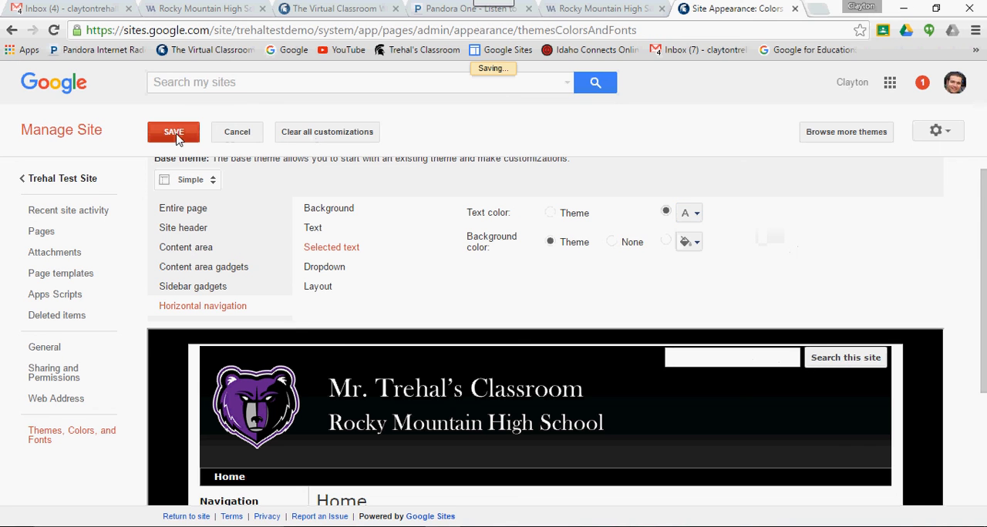
pyautogui.click(71, 184)
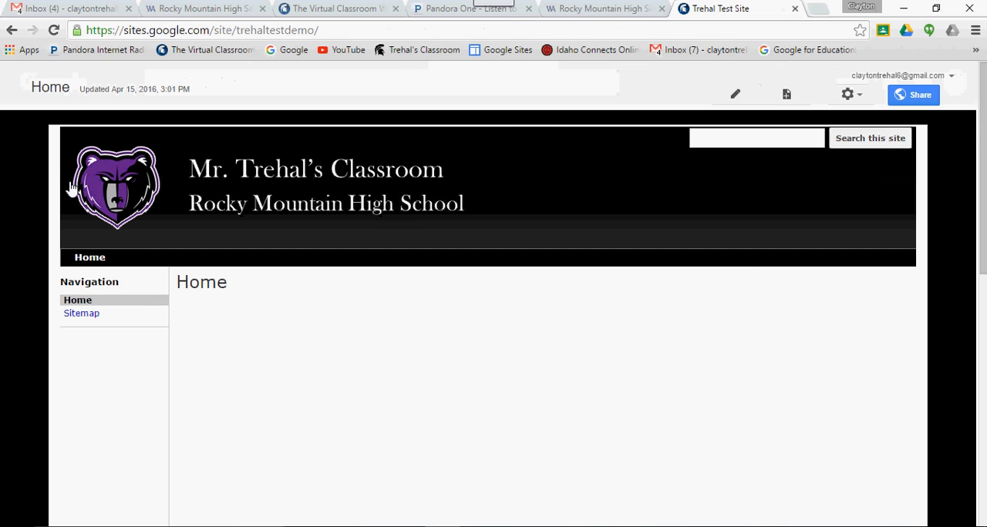
pyautogui.moveTo(983, 226); pyautogui.dragTo(983, 246)
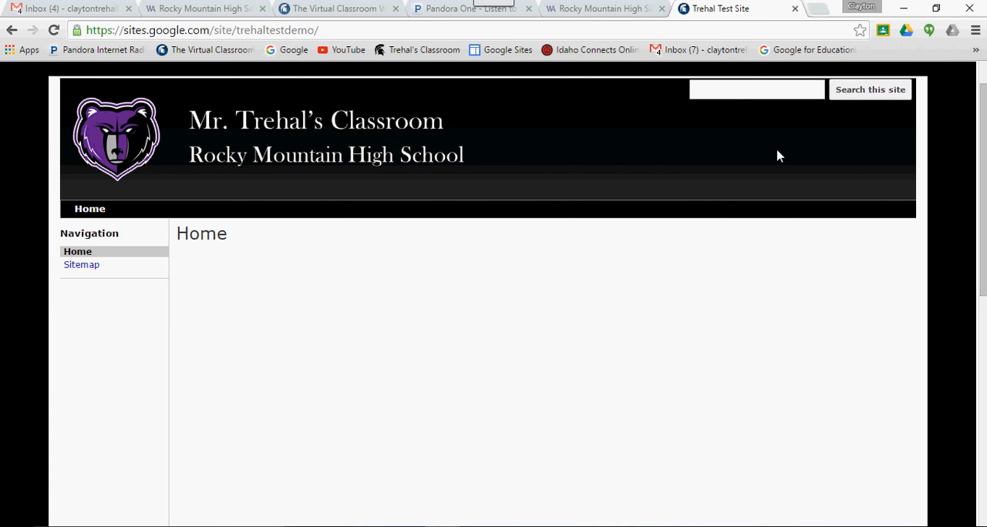
pyautogui.click(611, 10)
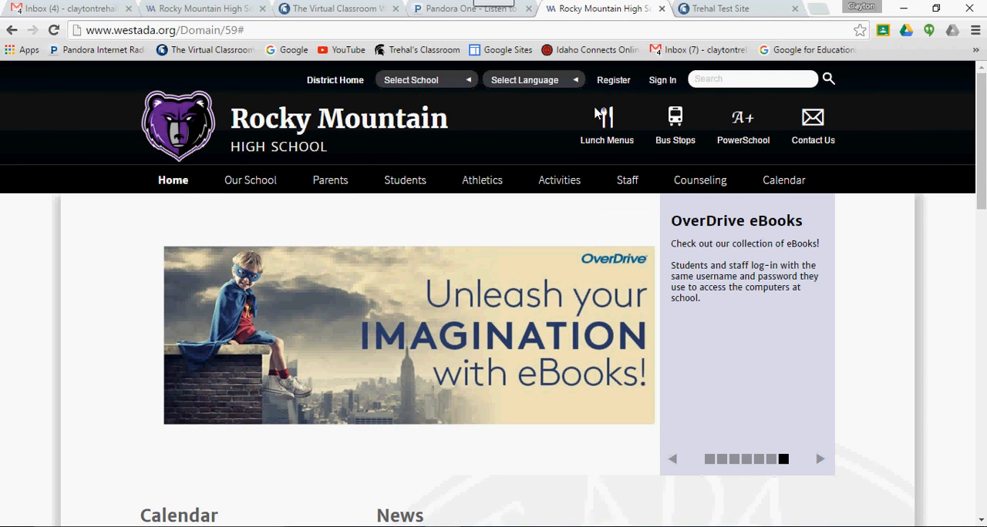
pyautogui.click(723, 9)
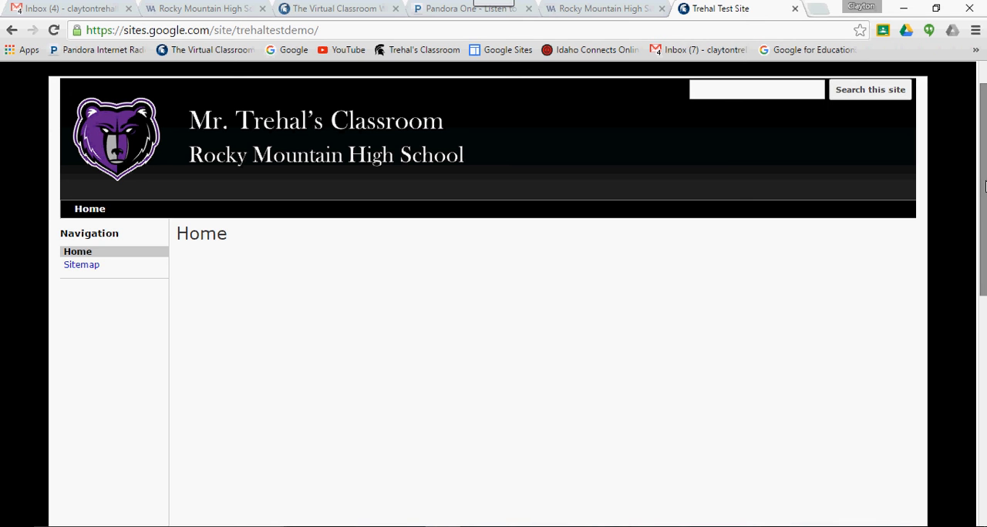
pyautogui.moveTo(983, 188); pyautogui.dragTo(983, 168)
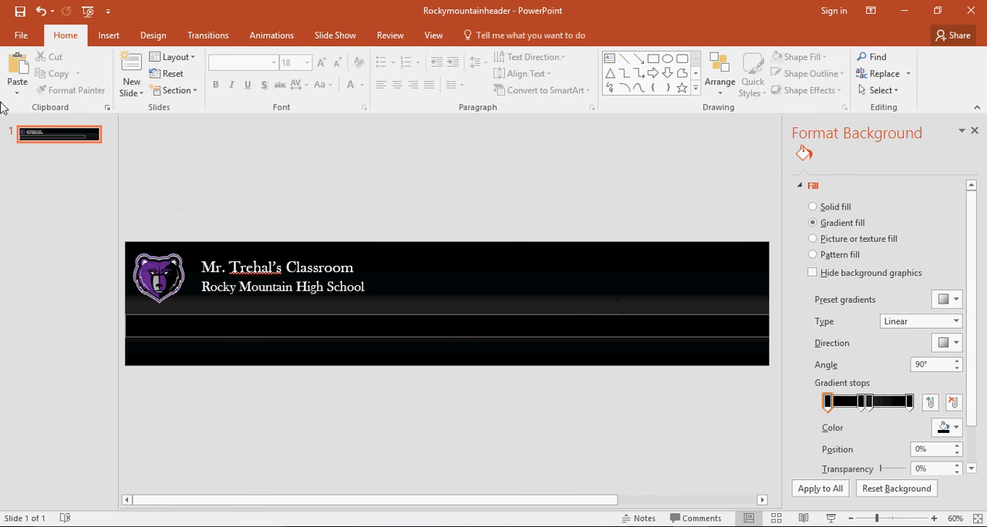
# - Save the Rockymountainheader presentation in PowerPoint
pyautogui.click(16, 42)
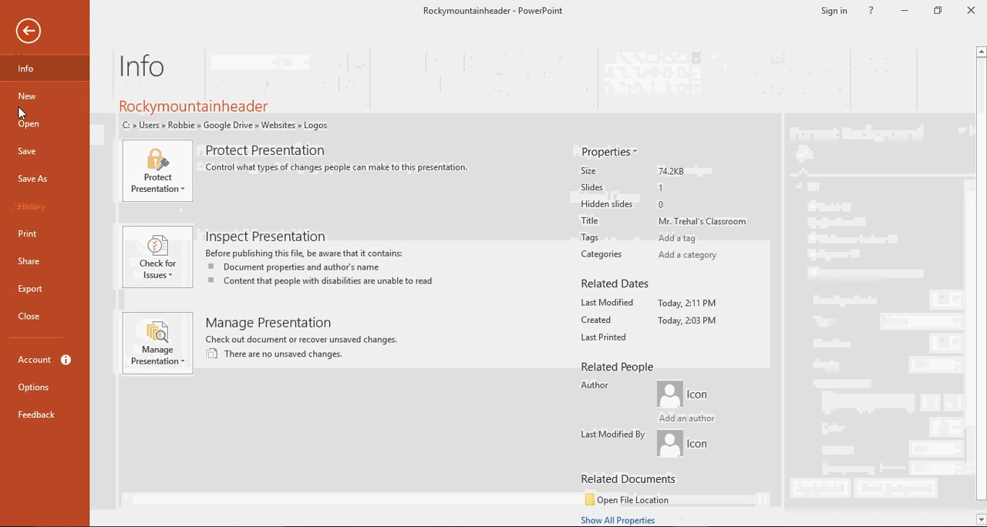
pyautogui.click(22, 152)
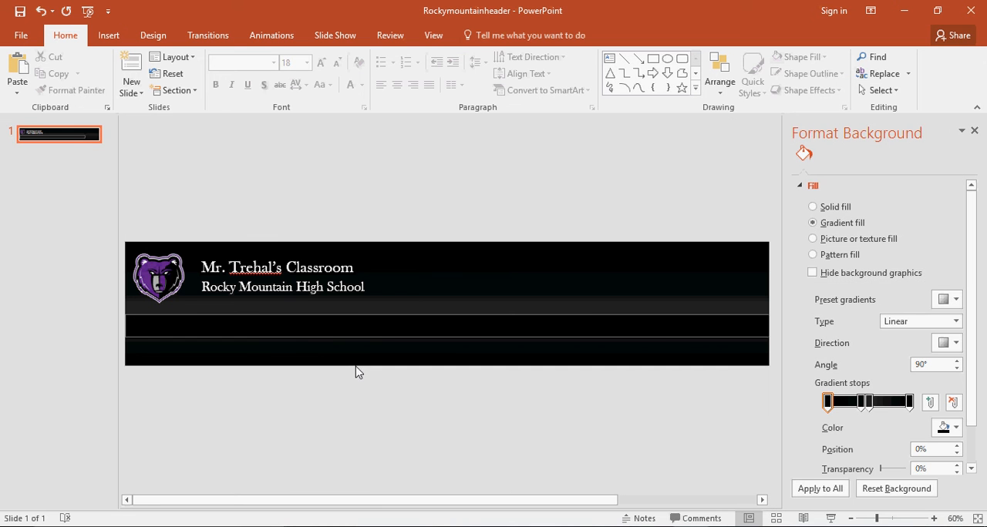
# - Select the bear logo on the header banner slide
pyautogui.click(160, 287)
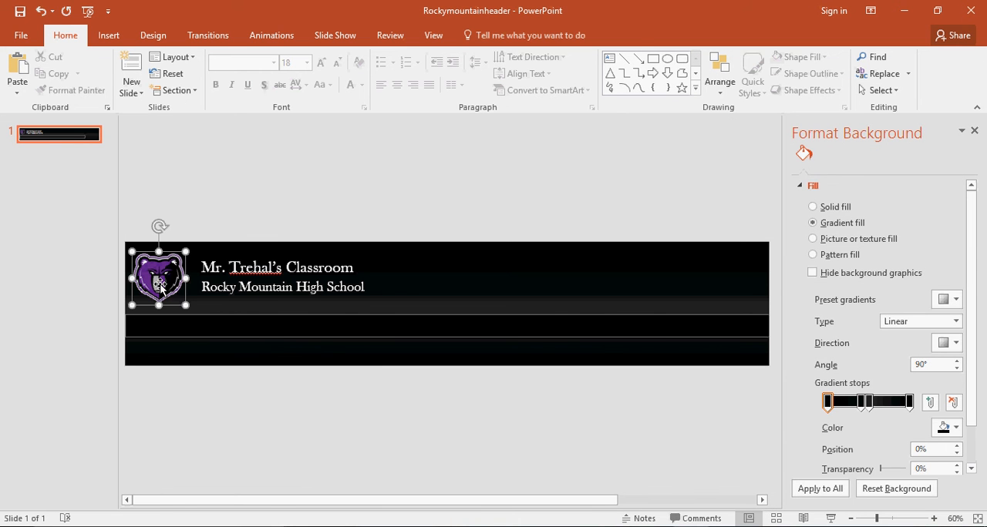